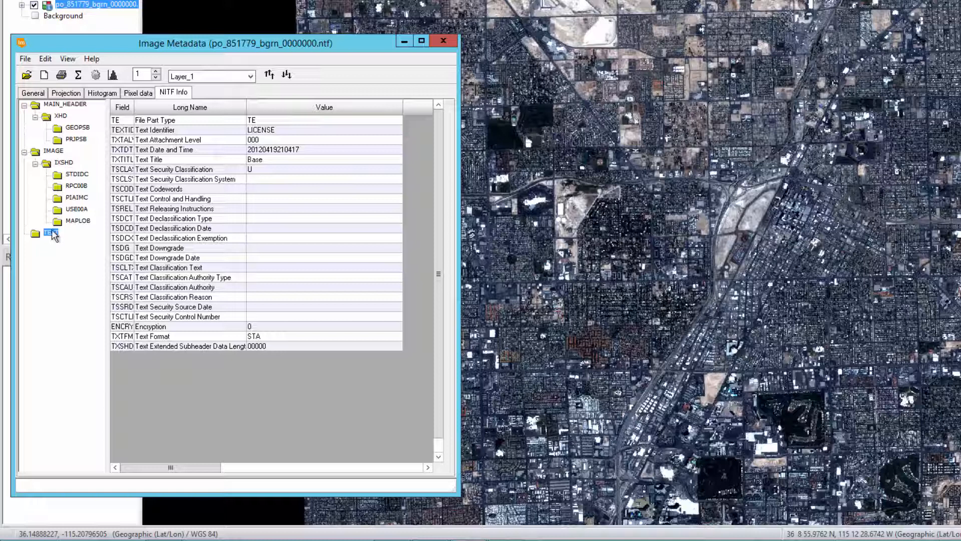
# Show the NITF IMAGE subheader fields, including IKONOS source, 3225 rows and 3326 columns
pyautogui.click(55, 163)
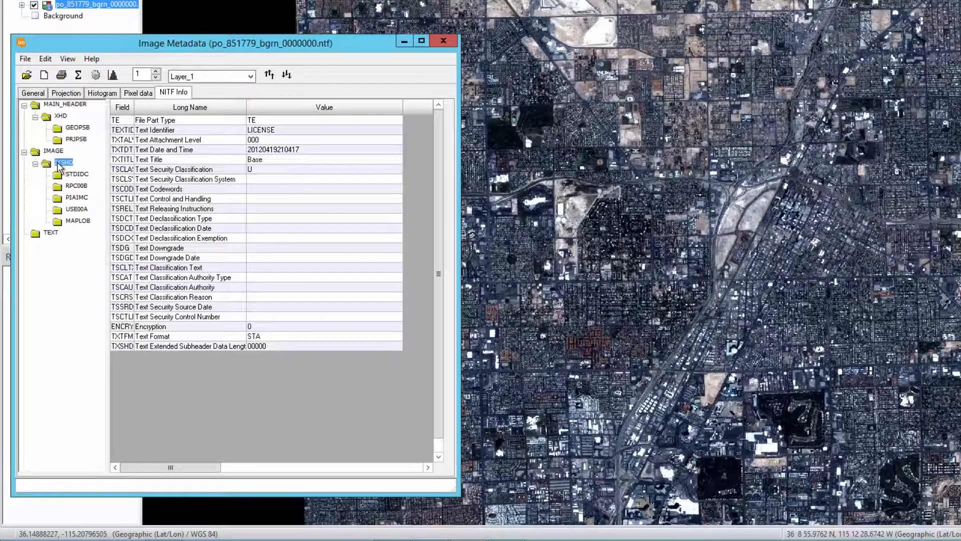
pyautogui.click(54, 152)
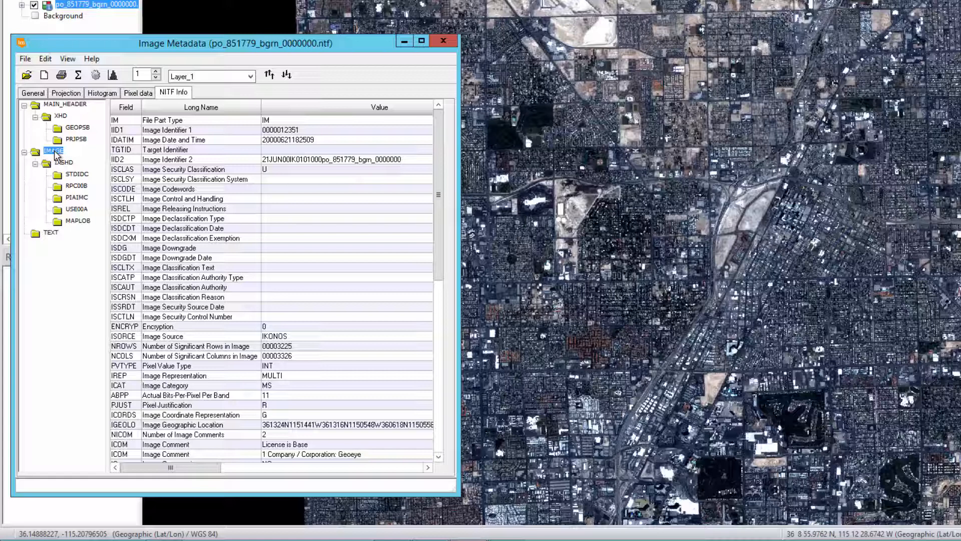
# Expand XHD in the NITF Info tree and display the GEOPSB extension fields
pyautogui.click(60, 115)
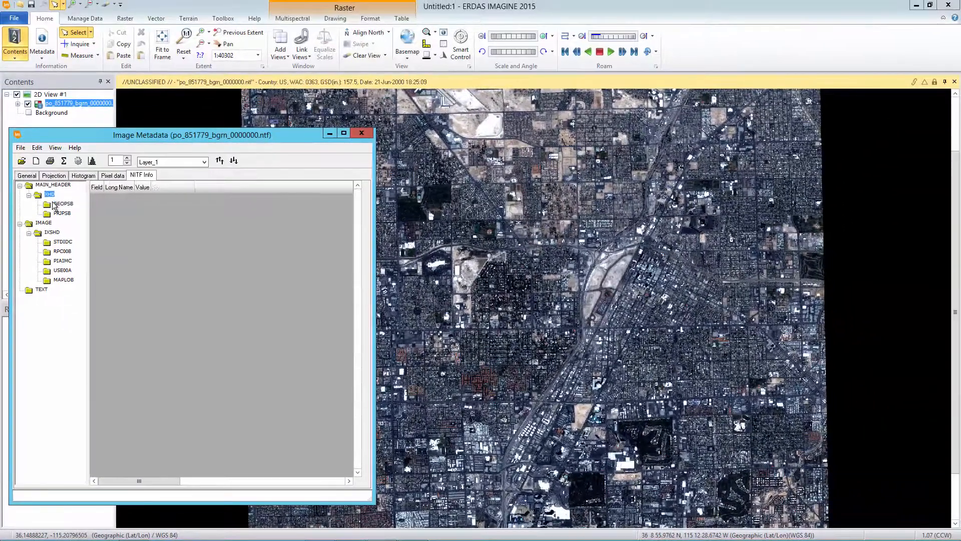
pyautogui.click(59, 171)
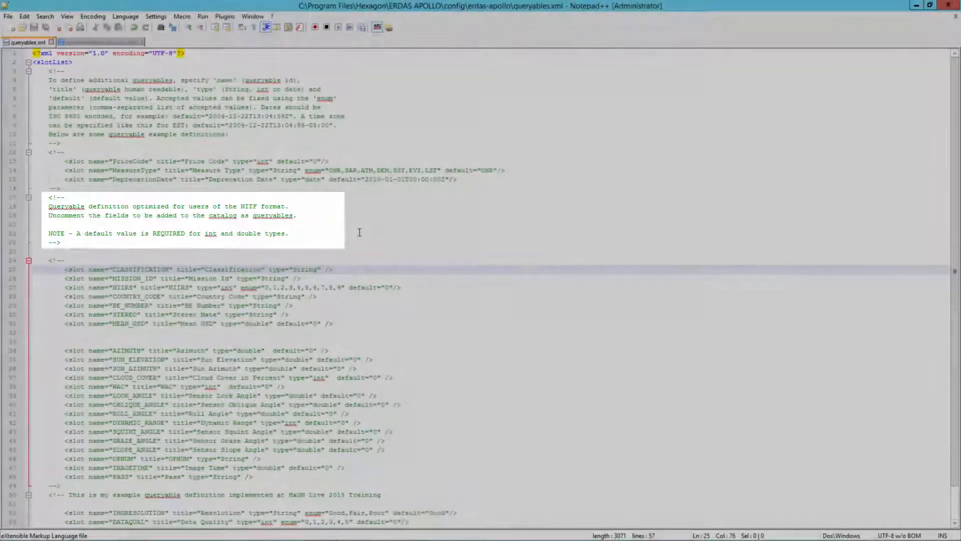
# Remove <!-- on line 24, add <!-- after MEAN_GSD on line 32, and save queryables.xml
pyautogui.click(55, 260)
pyautogui.moveTo(56, 261); pyautogui.dragTo(66, 261)
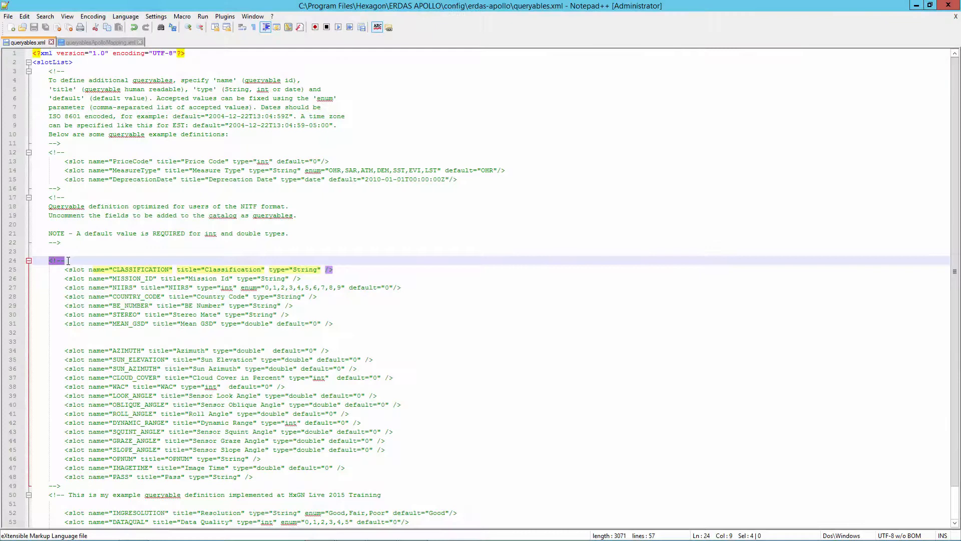
pyautogui.press('Delete')
pyautogui.click(70, 333)
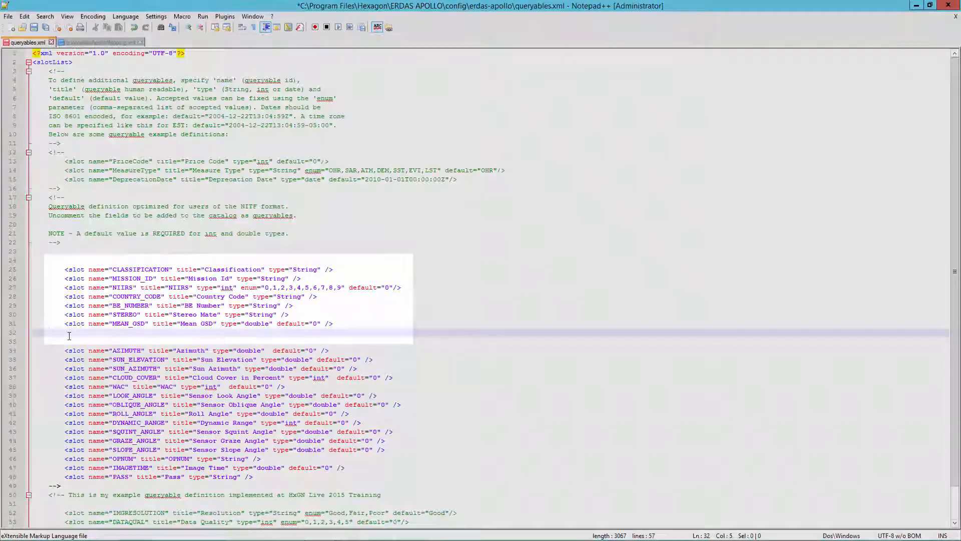
pyautogui.write('<!--')
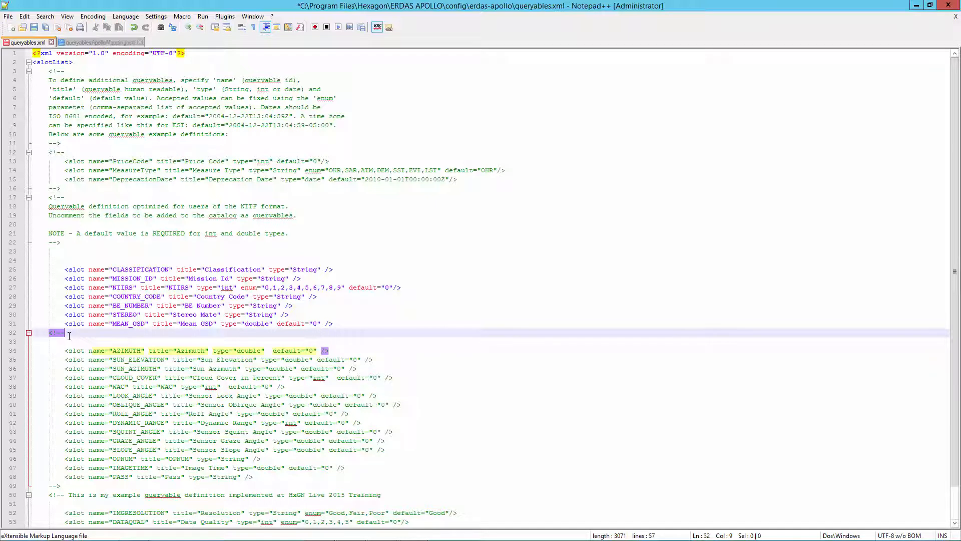
pyautogui.scroll(-2, 69, 335)
pyautogui.moveTo(33, 512); pyautogui.dragTo(77, 514)
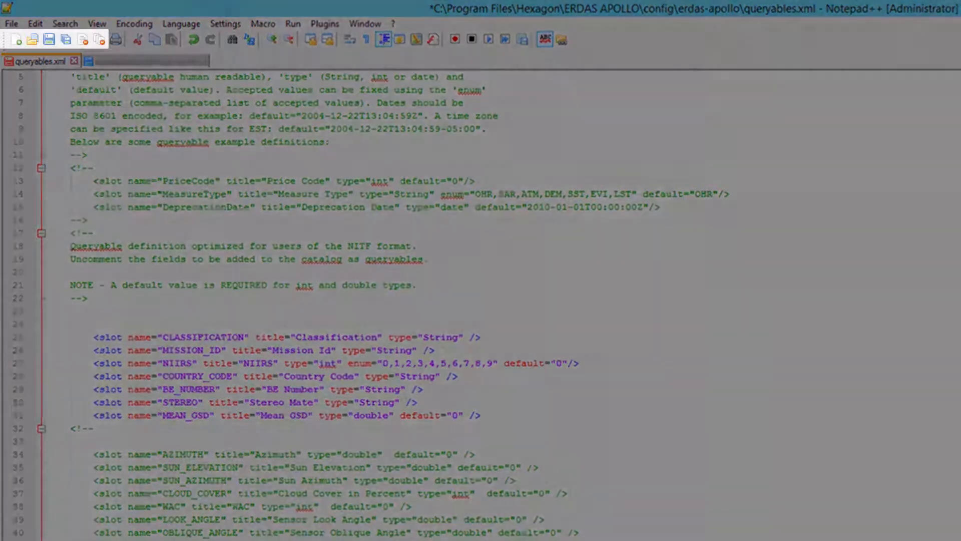
pyautogui.click(49, 40)
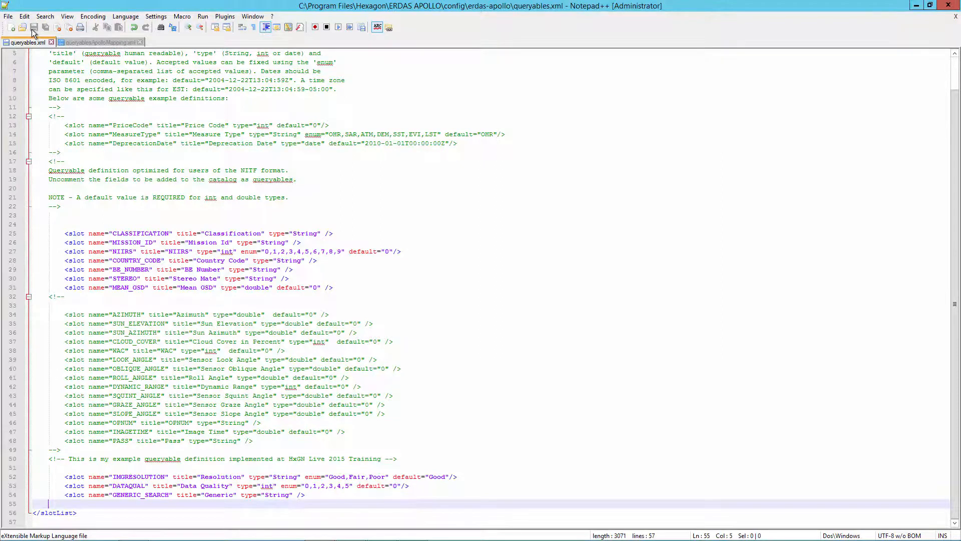
# Restart the ERDAS APOLLO Tomcat Application Server service in Computer Management, then close it
pyautogui.rightClick(15, 530)
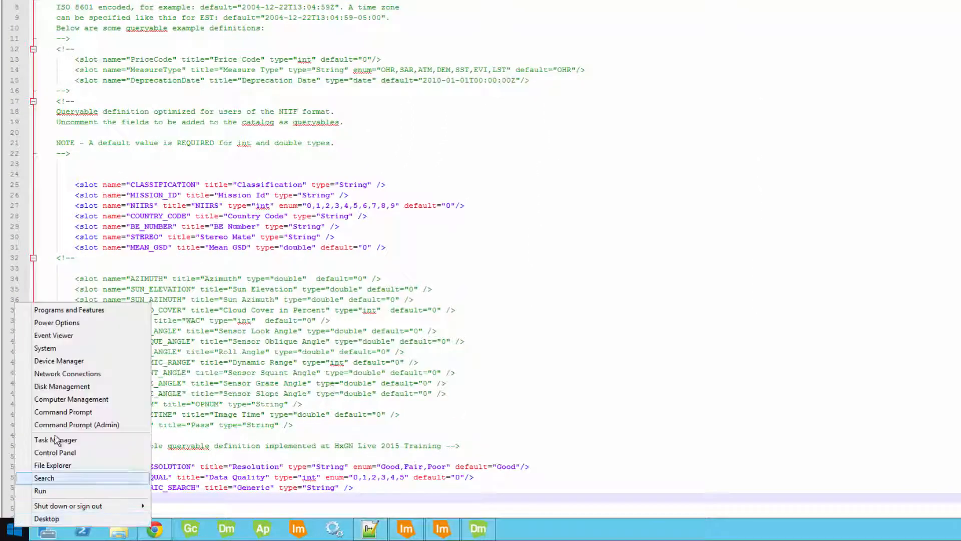
pyautogui.click(59, 402)
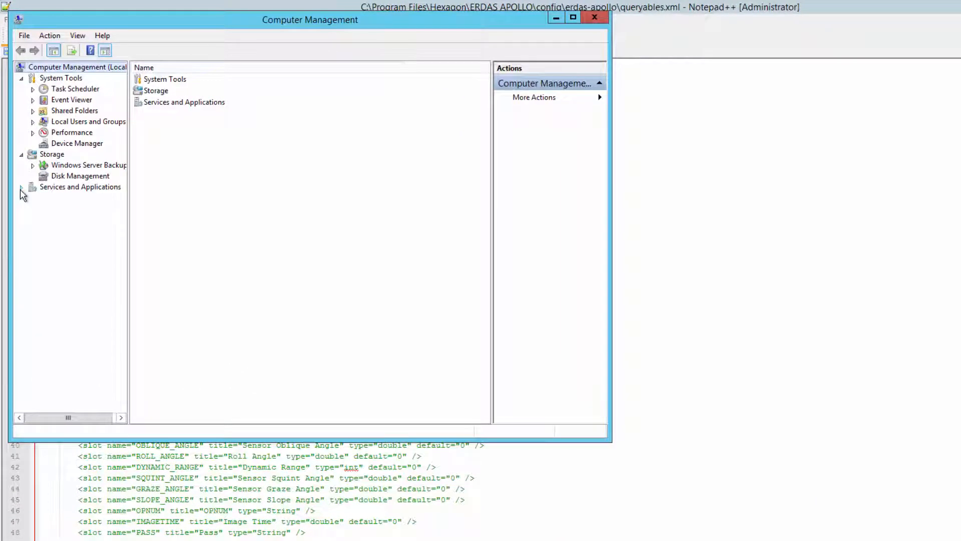
pyautogui.click(20, 189)
pyautogui.click(60, 220)
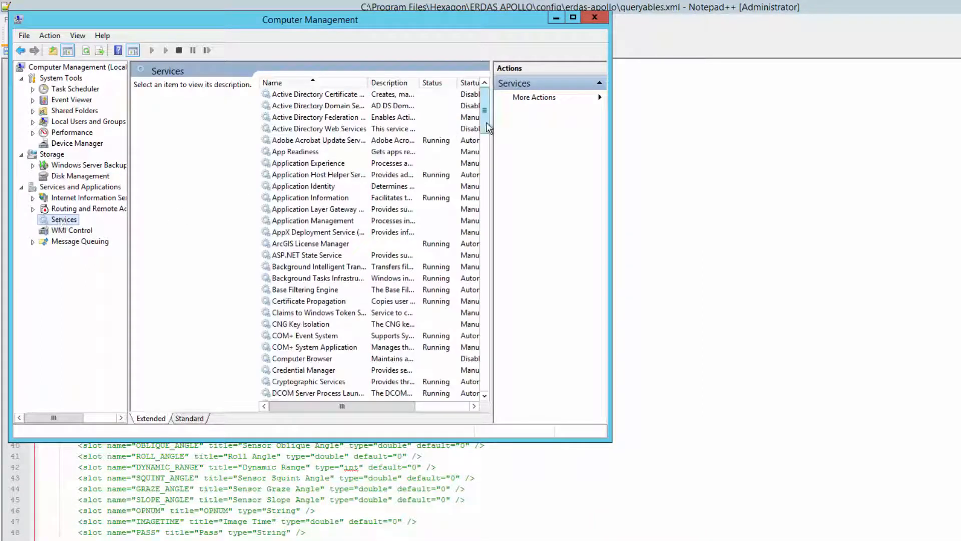
pyautogui.moveTo(485, 128); pyautogui.dragTo(496, 175)
pyautogui.click(392, 269)
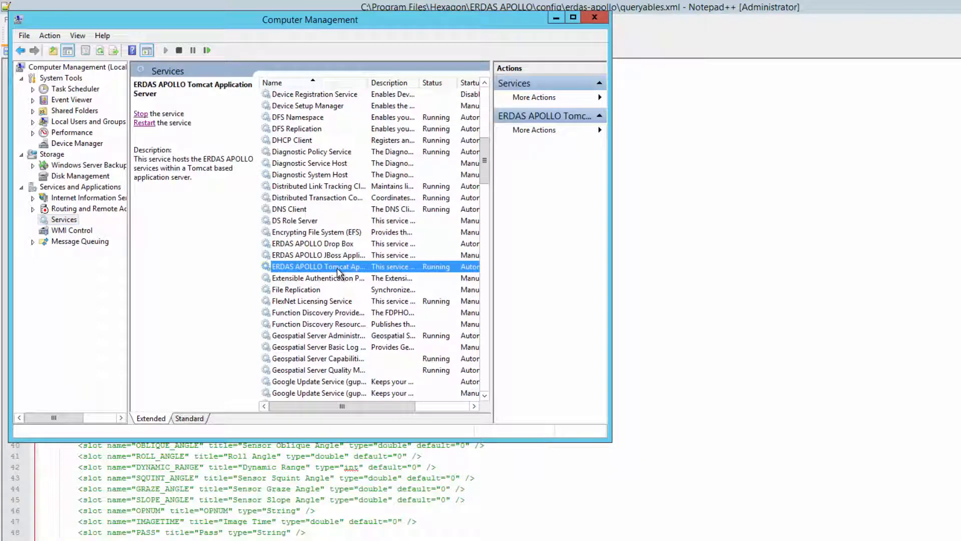
pyautogui.click(144, 123)
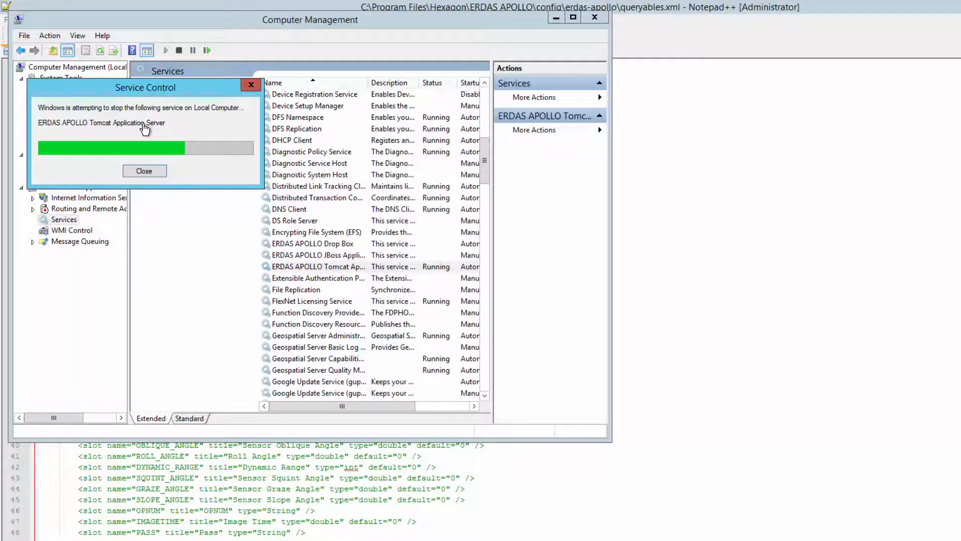
pyautogui.click(592, 19)
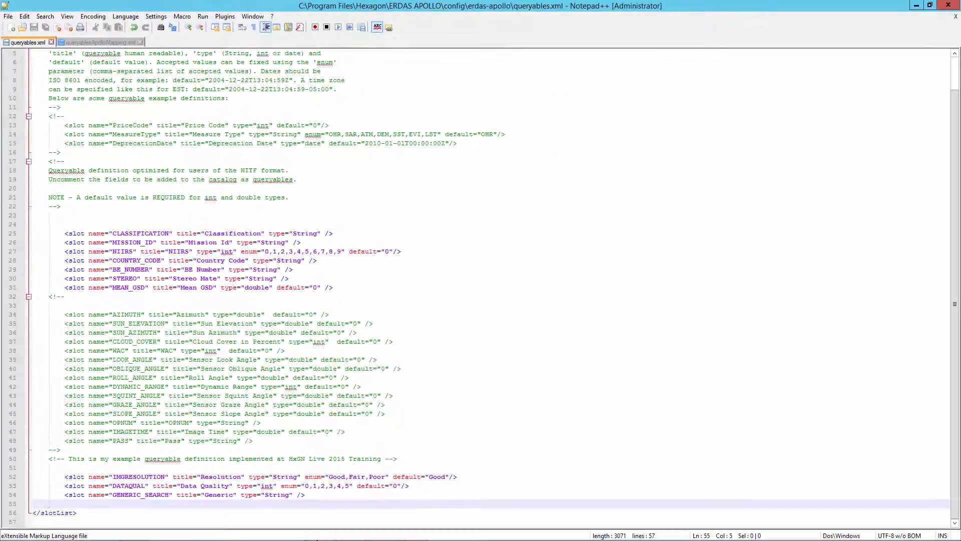
# Close Data Manager, dismiss the lost-connection error, and reopen the application
pyautogui.click(416, 534)
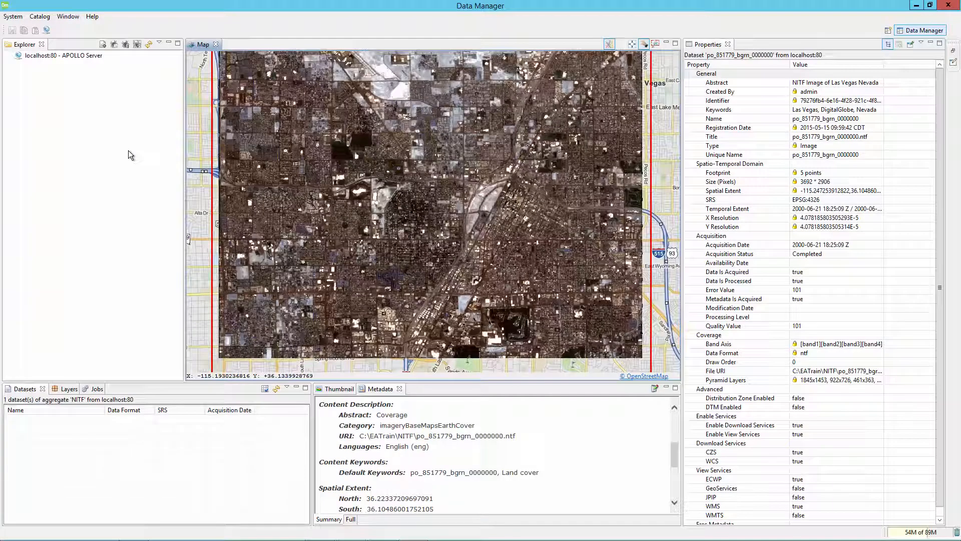
pyautogui.click(948, 8)
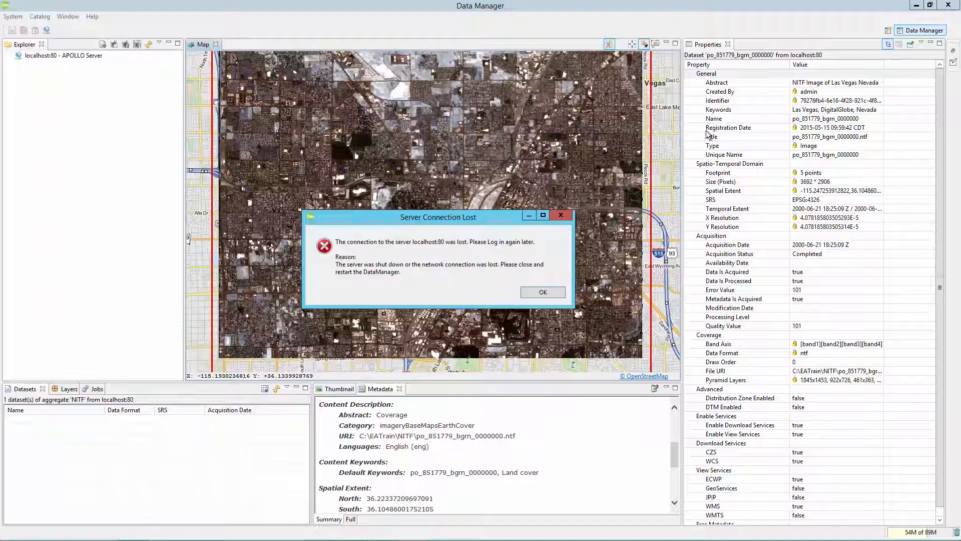
pyautogui.click(541, 292)
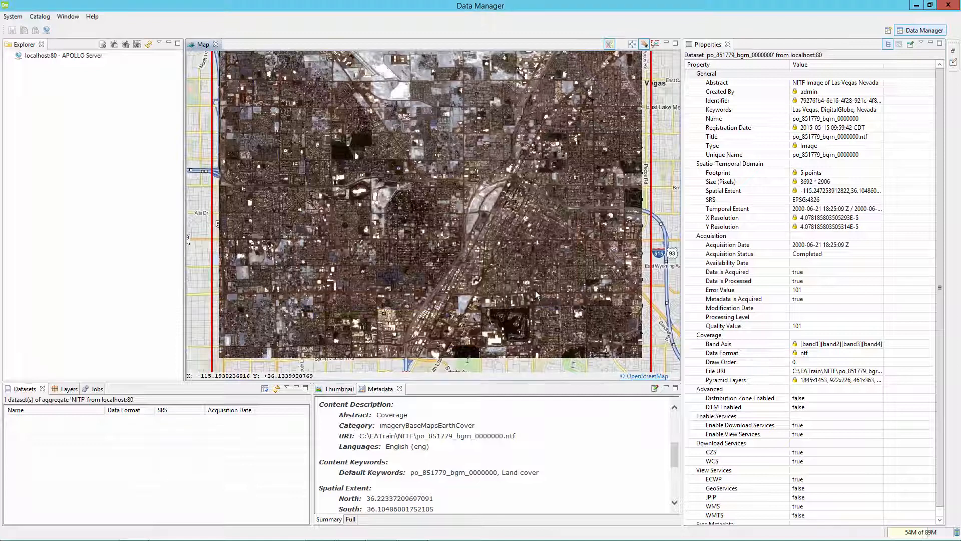
pyautogui.click(947, 6)
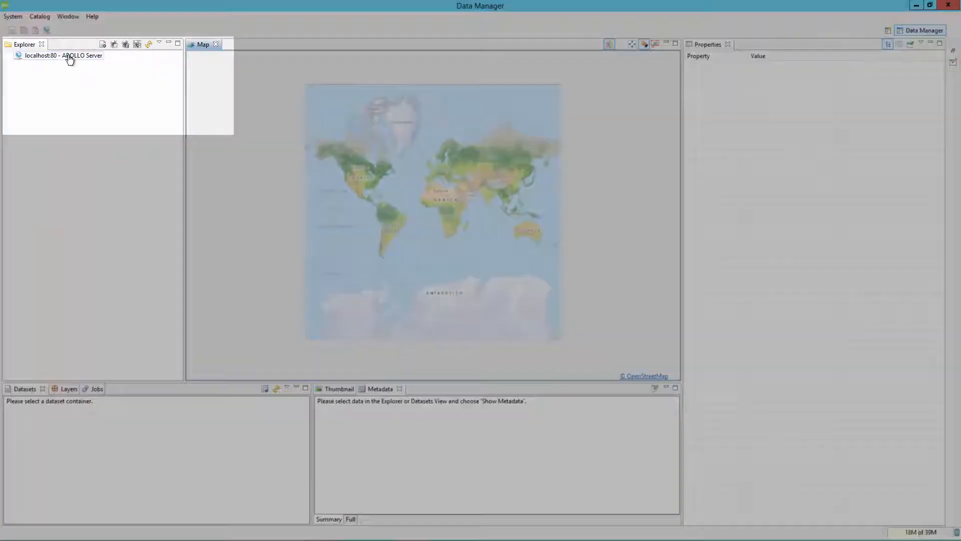
# Log in to the localhost:80 APOLLO Server connection with the account password
pyautogui.rightClick(68, 55)
pyautogui.click(94, 63)
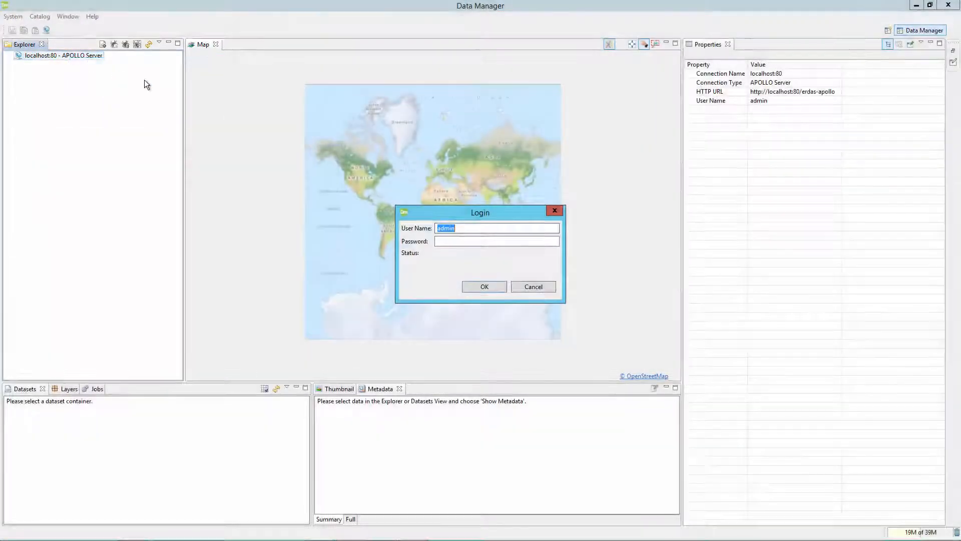
pyautogui.click(437, 314)
pyautogui.write('password1')
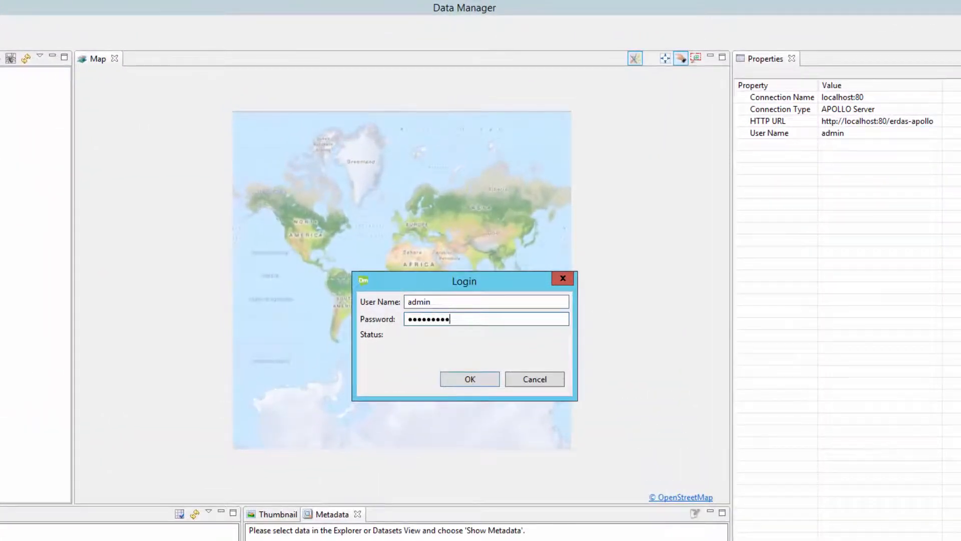
pyautogui.press('Return')
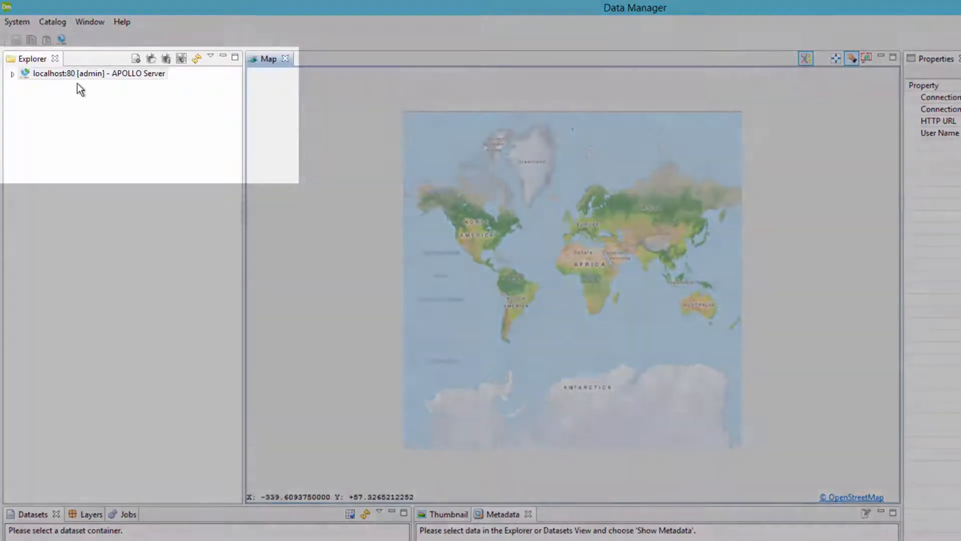
pyautogui.click(71, 77)
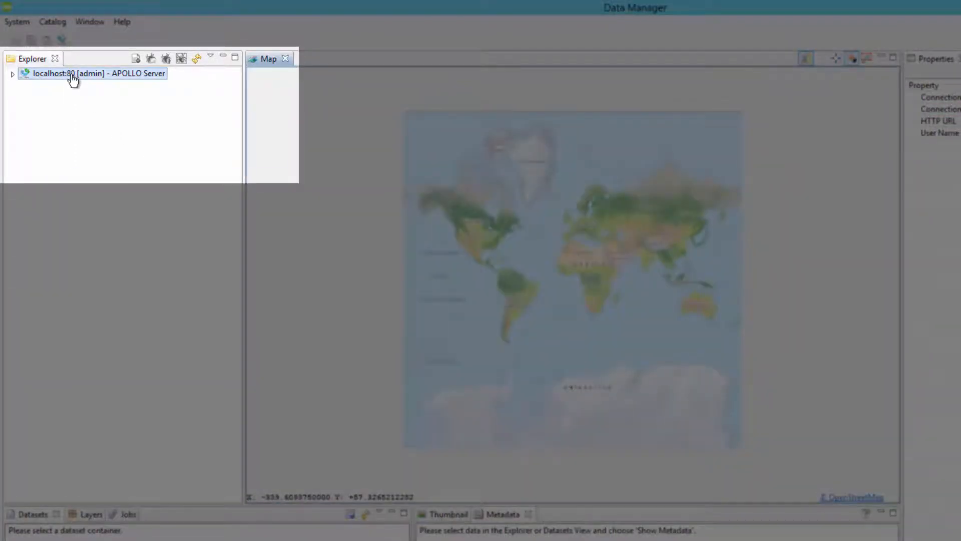
pyautogui.rightClick(72, 77)
# Run Update Queryables on localhost:80 and refresh the Jobs list until 0 jobs remain
pyautogui.click(112, 159)
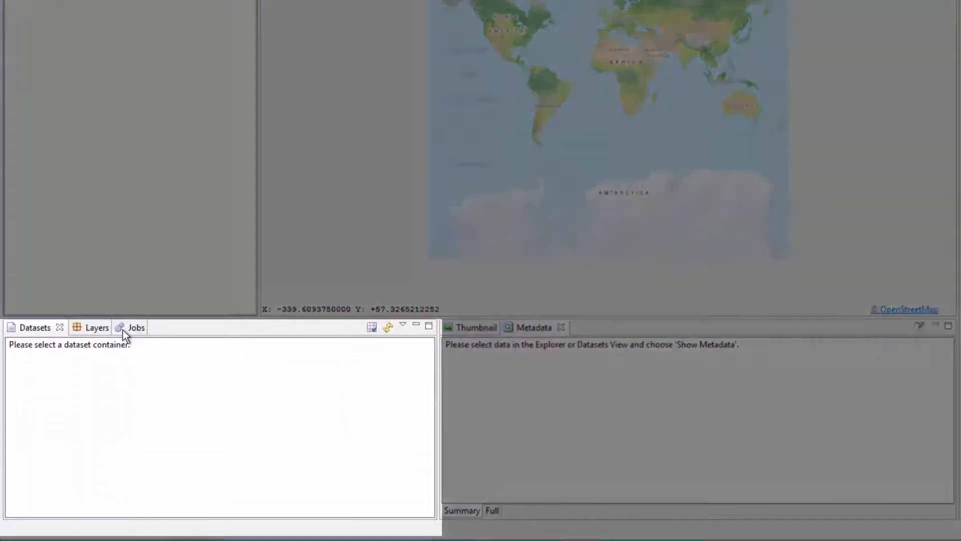
pyautogui.click(122, 329)
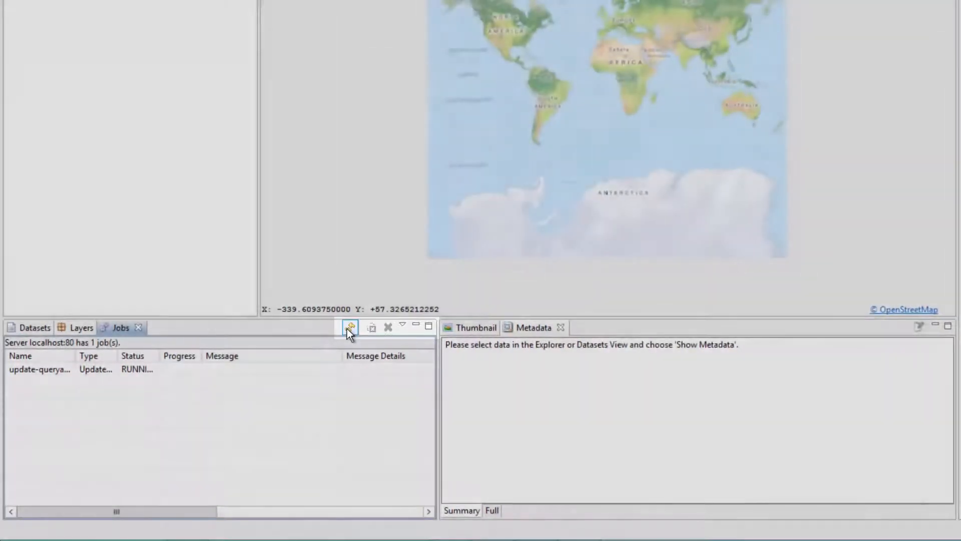
pyautogui.click(348, 329)
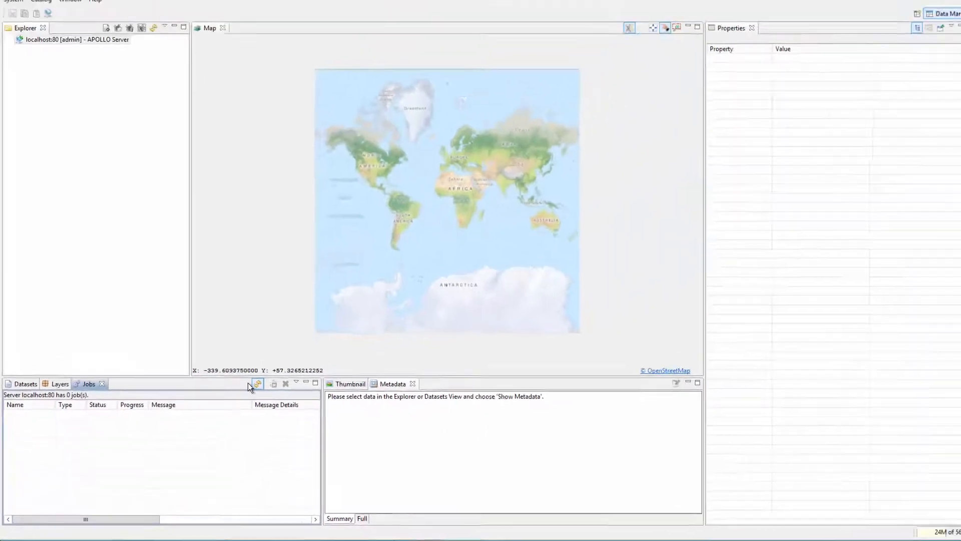
pyautogui.doubleClick(13, 56)
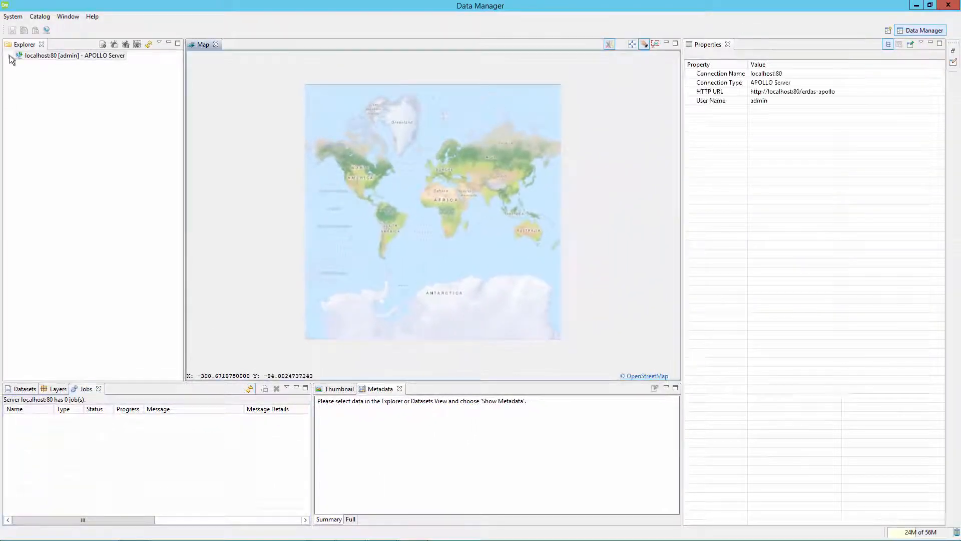
# Browse Catalog > ROOT > NITF and inspect po_851779_bgrn_0000000's Queryables properties
pyautogui.click(18, 74)
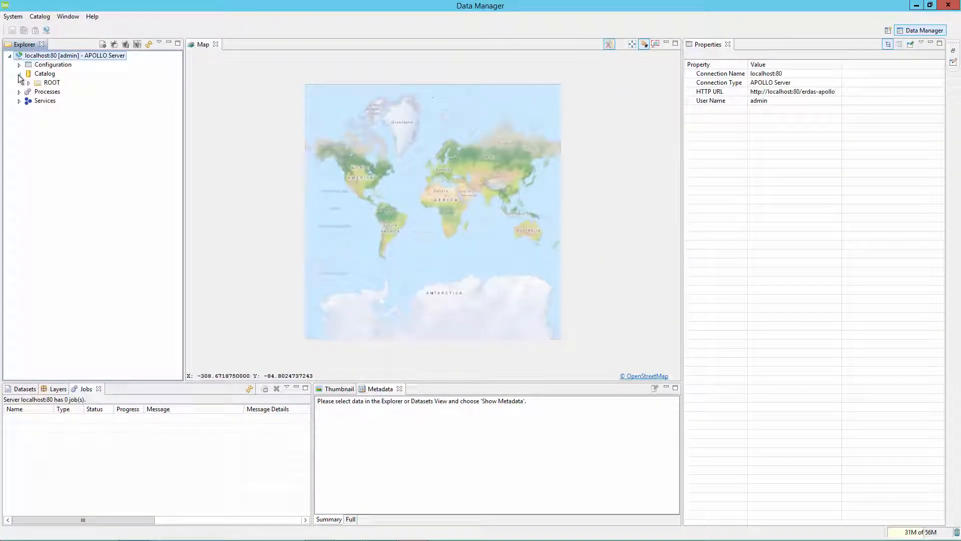
pyautogui.click(29, 82)
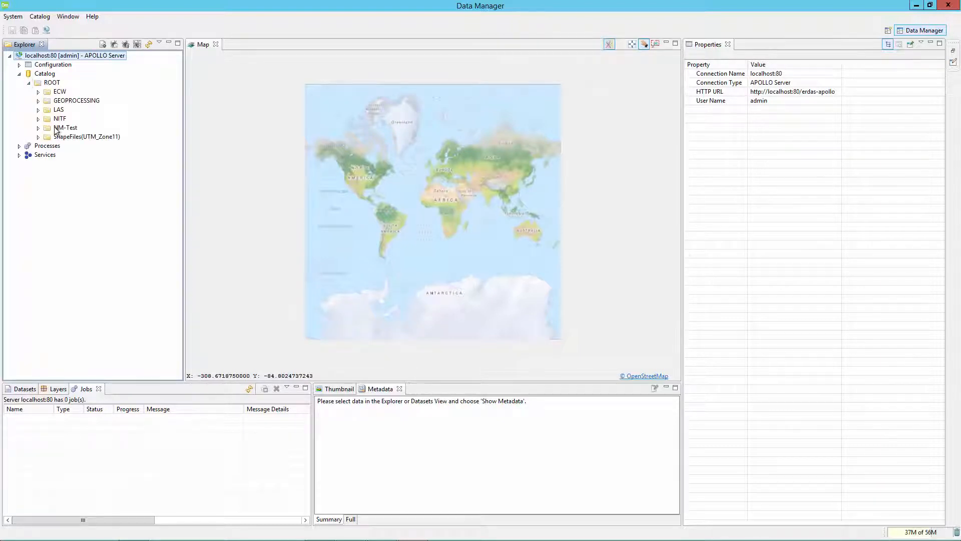
pyautogui.click(50, 120)
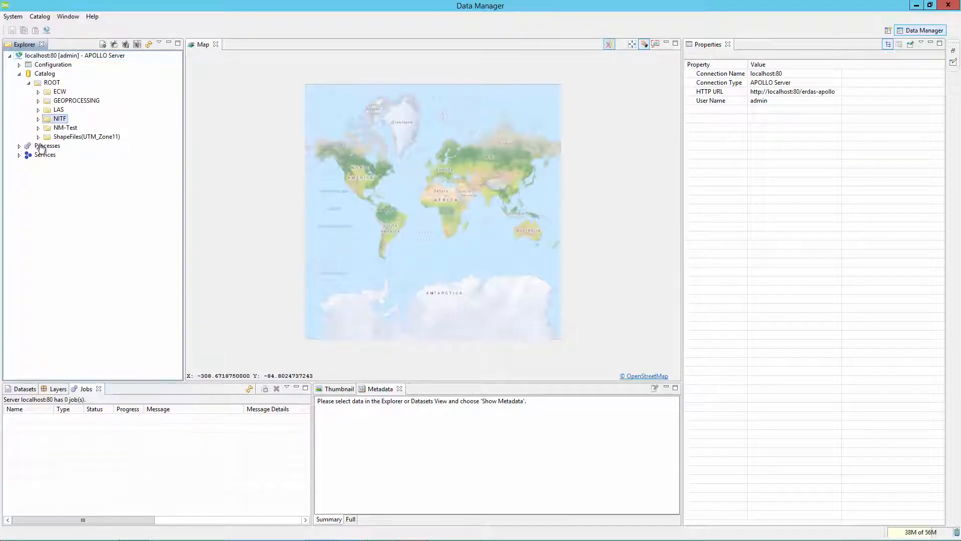
pyautogui.click(23, 389)
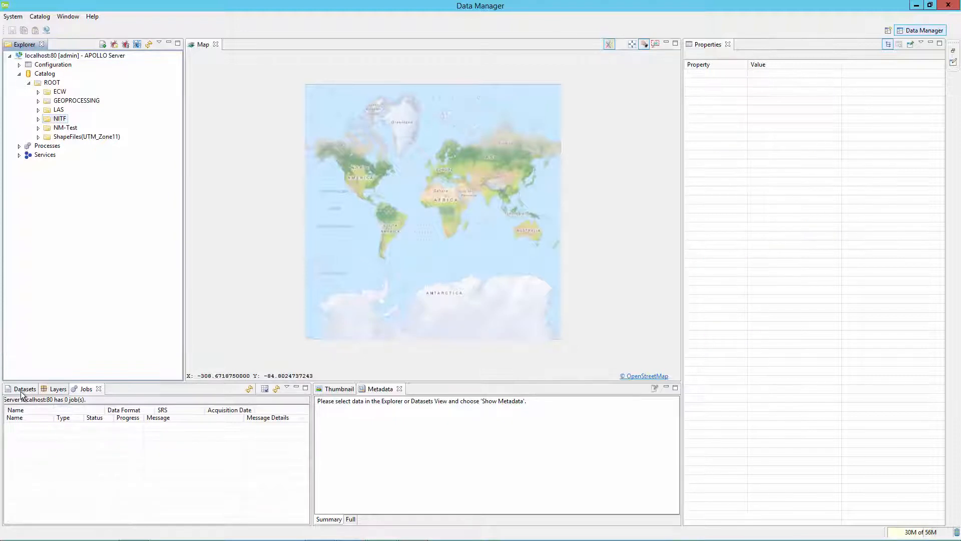
pyautogui.click(24, 421)
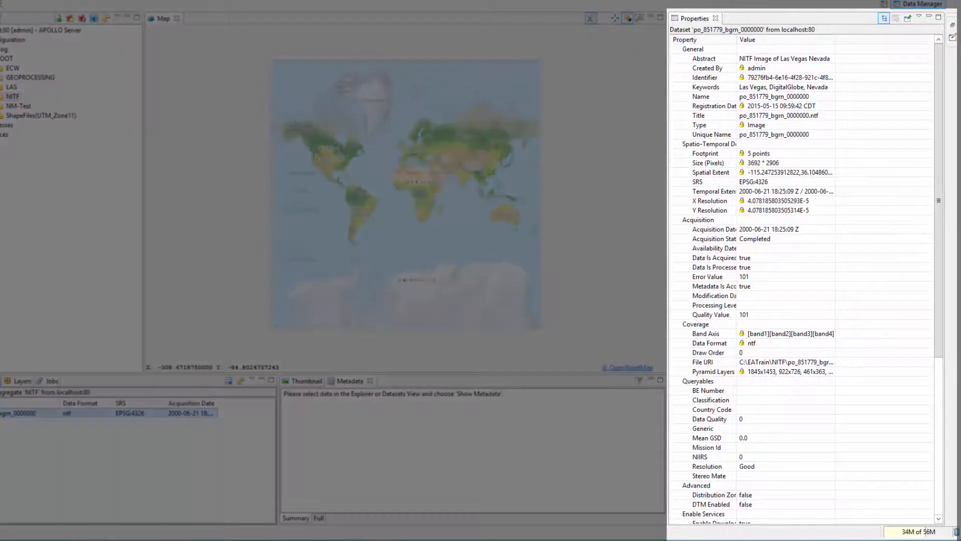
pyautogui.click(700, 383)
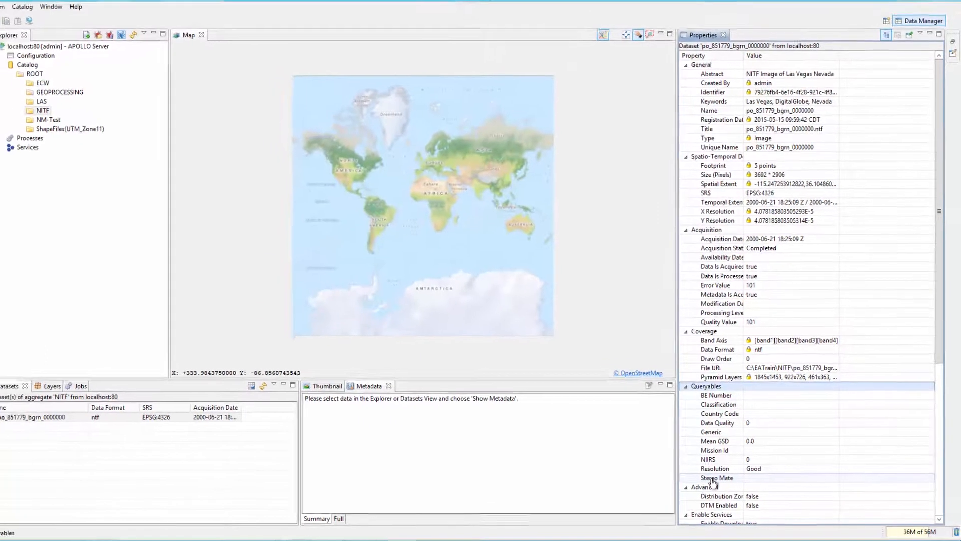
pyautogui.click(56, 423)
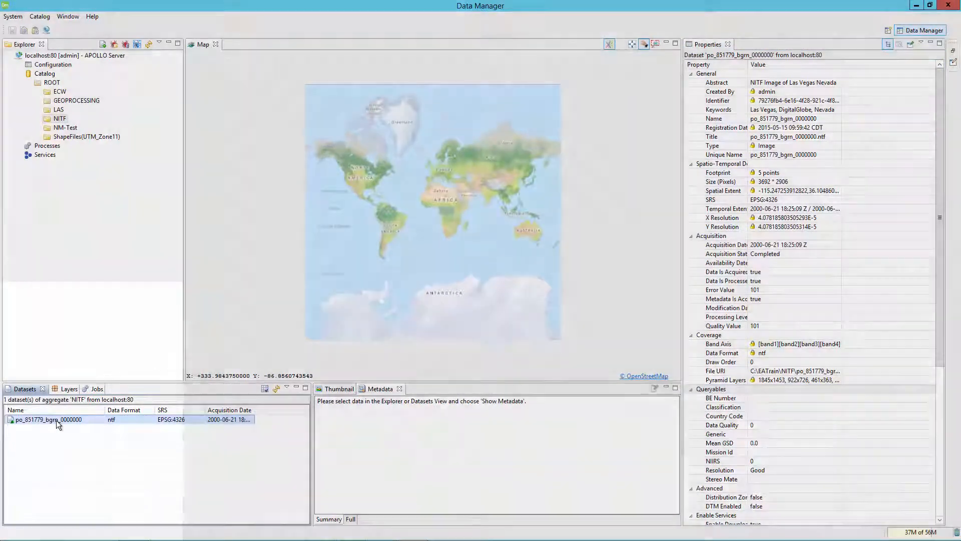
# Delete the po_851779_bgrn_0000000 dataset from the NITF folder
pyautogui.rightClick(56, 419)
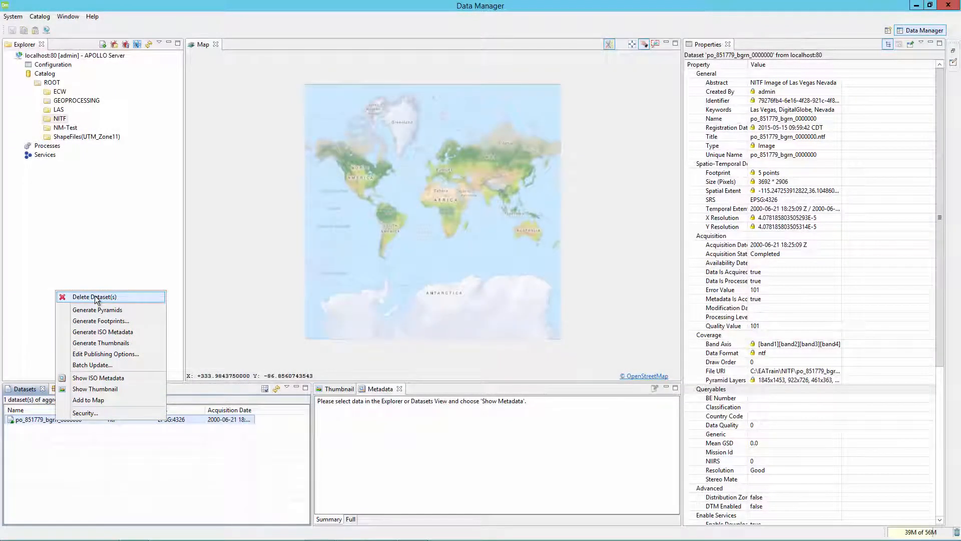
pyautogui.click(95, 297)
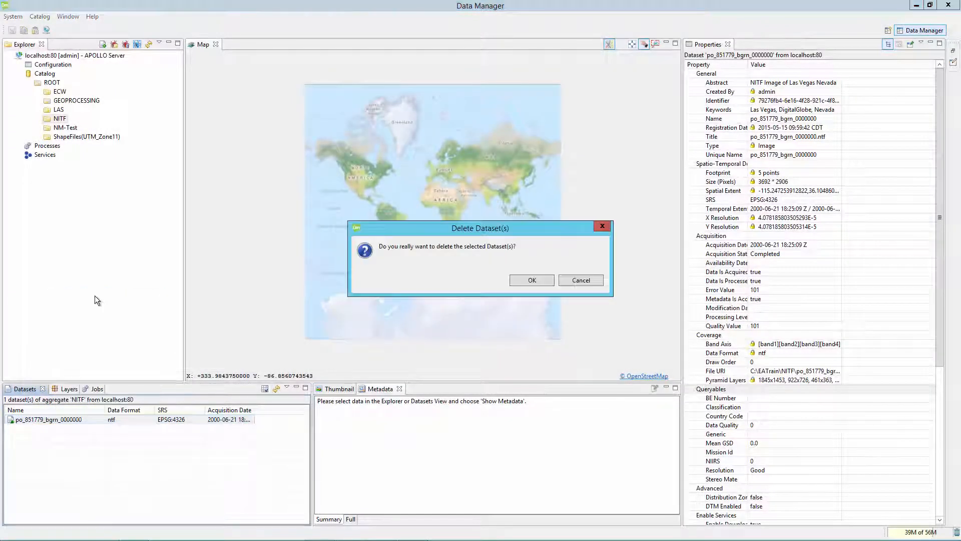
pyautogui.click(531, 280)
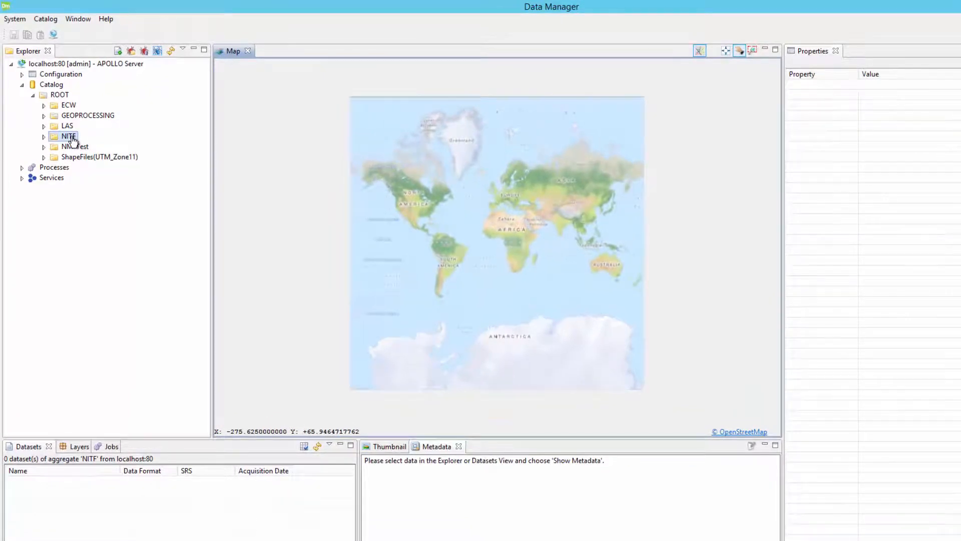
# Add C:\EATrain\NITF\po_851779_bgrn_0000000.ntf as a resource to the NITF aggregate
pyautogui.rightClick(74, 141)
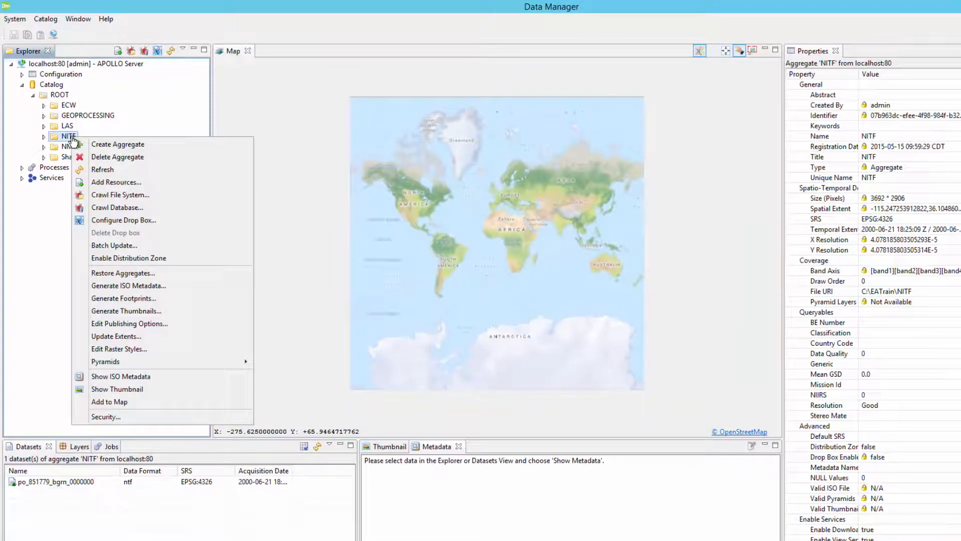
pyautogui.click(108, 183)
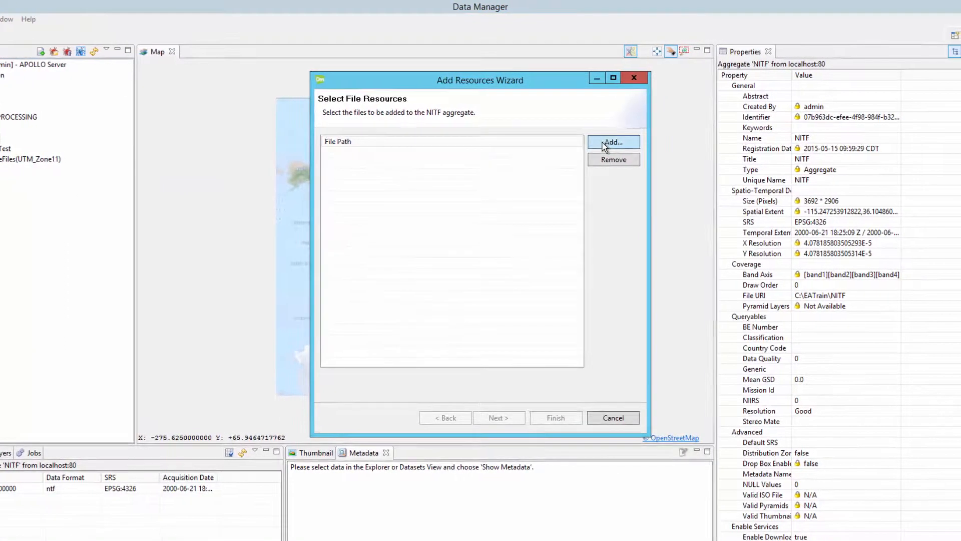
pyautogui.click(604, 145)
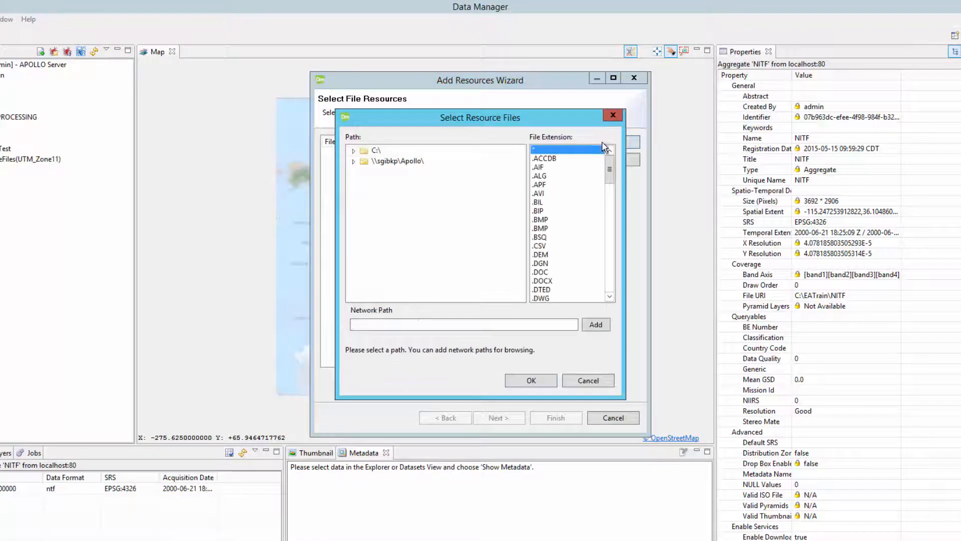
pyautogui.click(353, 151)
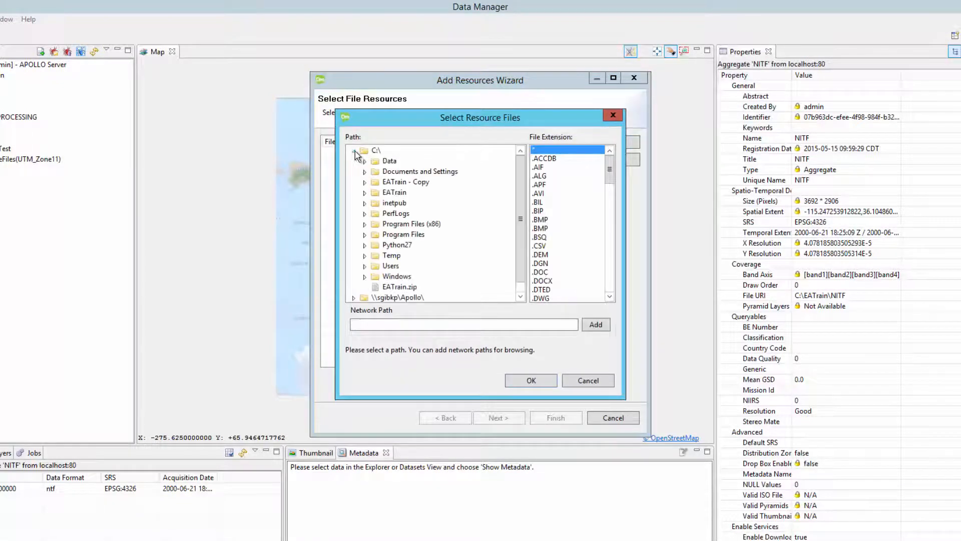
pyautogui.click(365, 193)
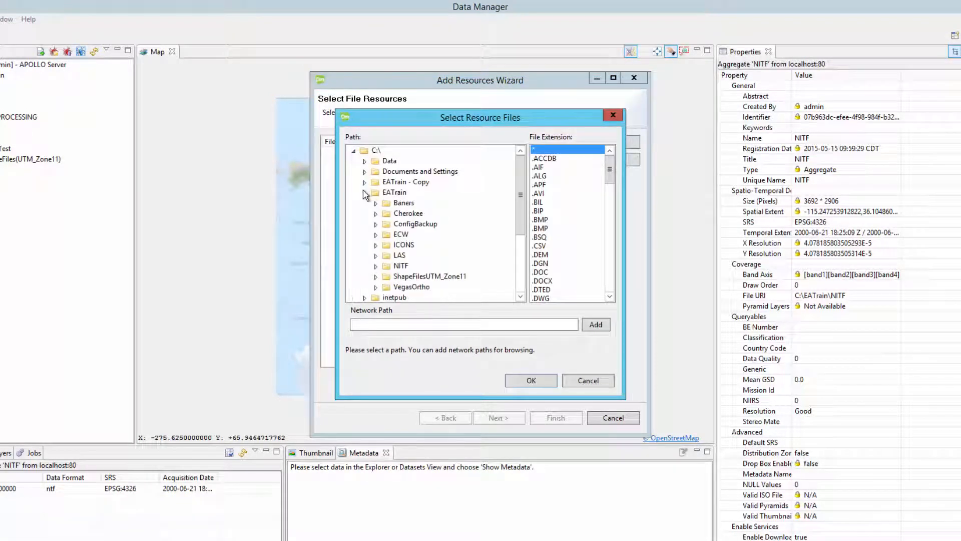
pyautogui.click(376, 266)
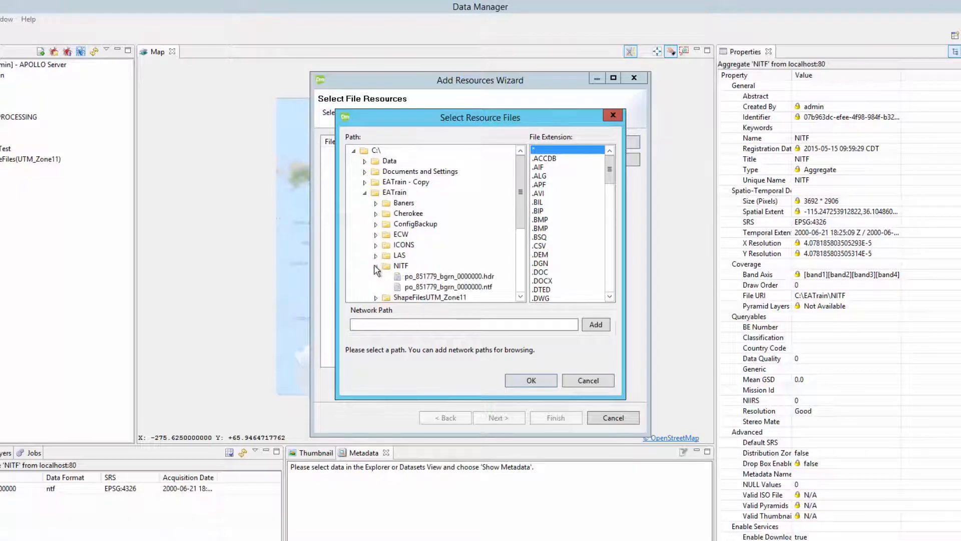
pyautogui.click(413, 286)
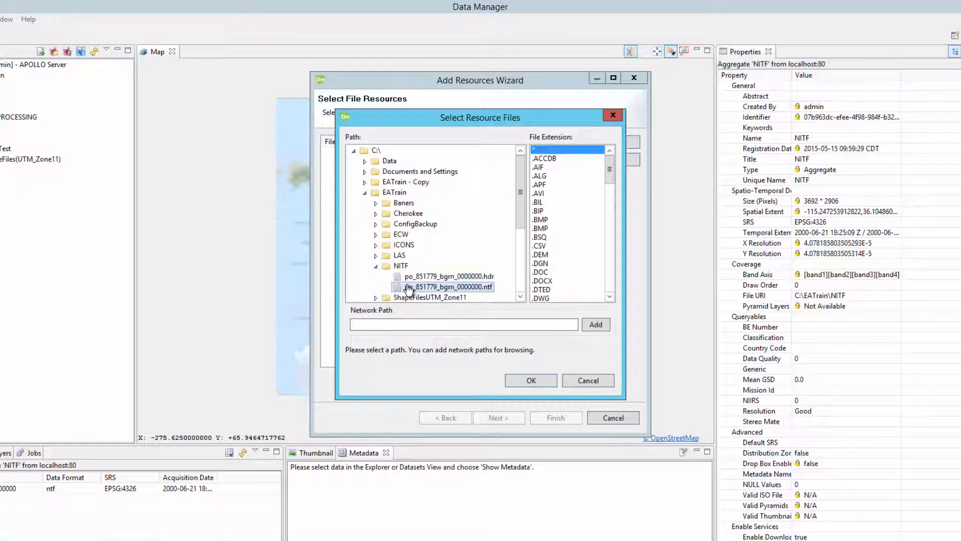
pyautogui.click(531, 381)
# Finish the Add Resources wizard with default settings and check the crawler job's progress
pyautogui.click(509, 417)
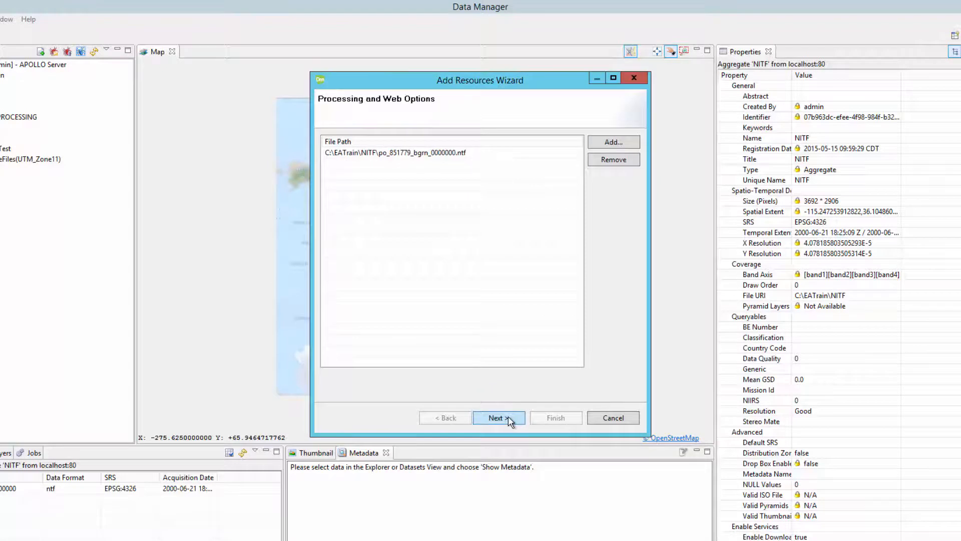
pyautogui.click(508, 419)
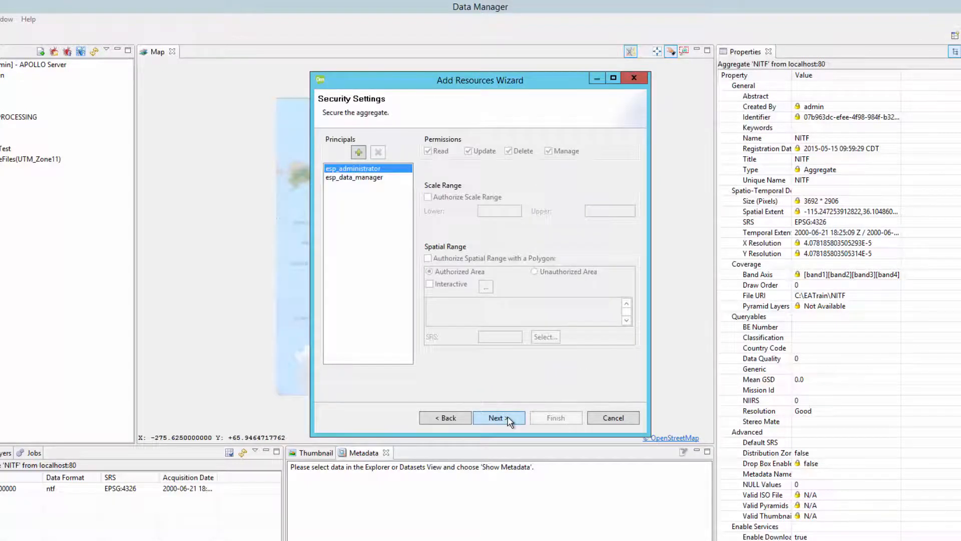
pyautogui.click(508, 419)
pyautogui.click(509, 419)
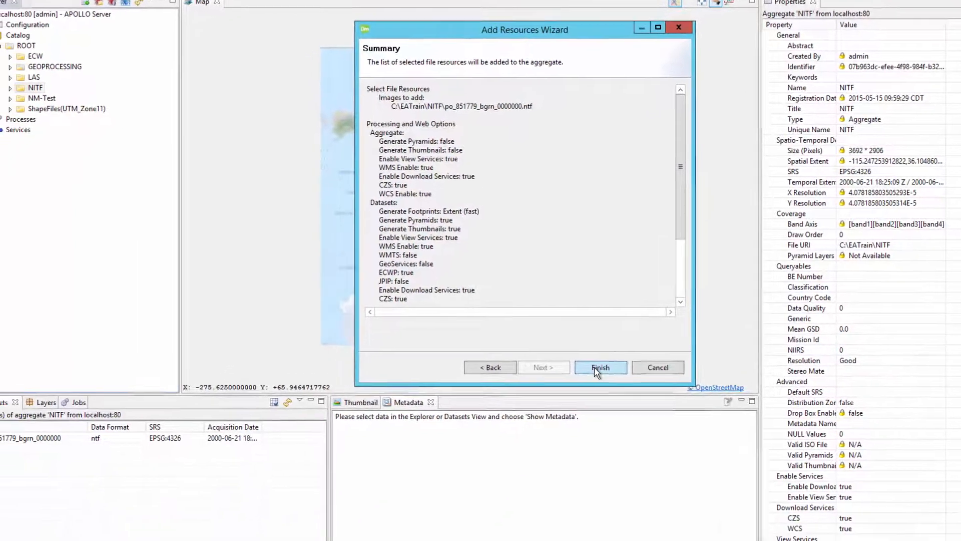
pyautogui.click(555, 418)
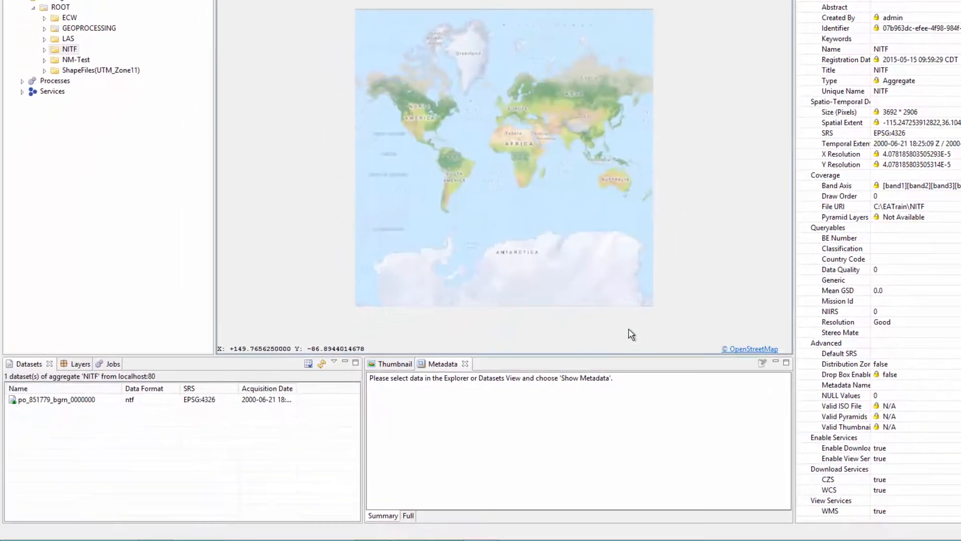
pyautogui.click(110, 364)
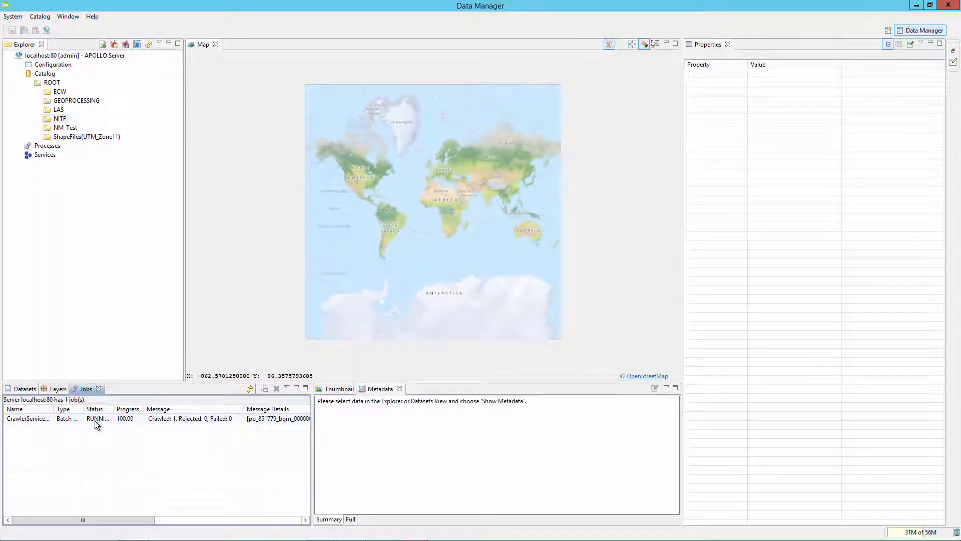
# List the NITF folder's datasets and view the re-added dataset's properties
pyautogui.doubleClick(60, 120)
pyautogui.click(42, 420)
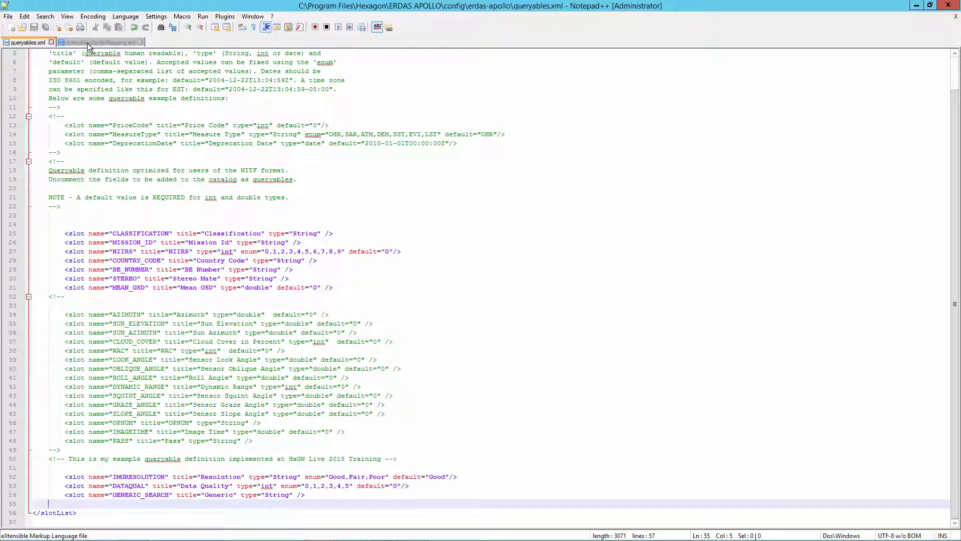
# Uncomment the queryable mapping entry in queryablesApolloMapping.xml by deleting the markers on lines 2 and 6
pyautogui.click(88, 44)
pyautogui.click(60, 63)
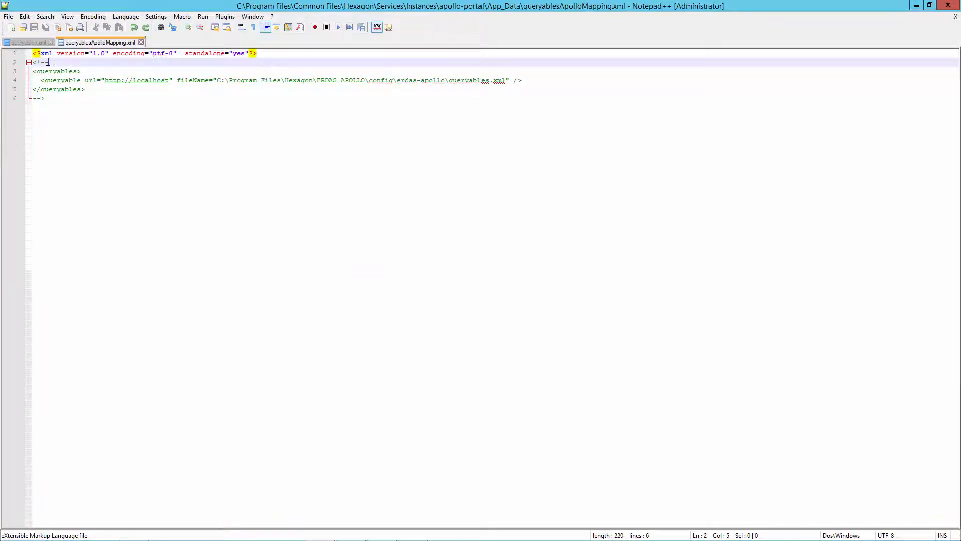
pyautogui.press('BackSpace')
pyautogui.press('BackSpace')
pyautogui.press('BackSpace')
pyautogui.press('BackSpace')
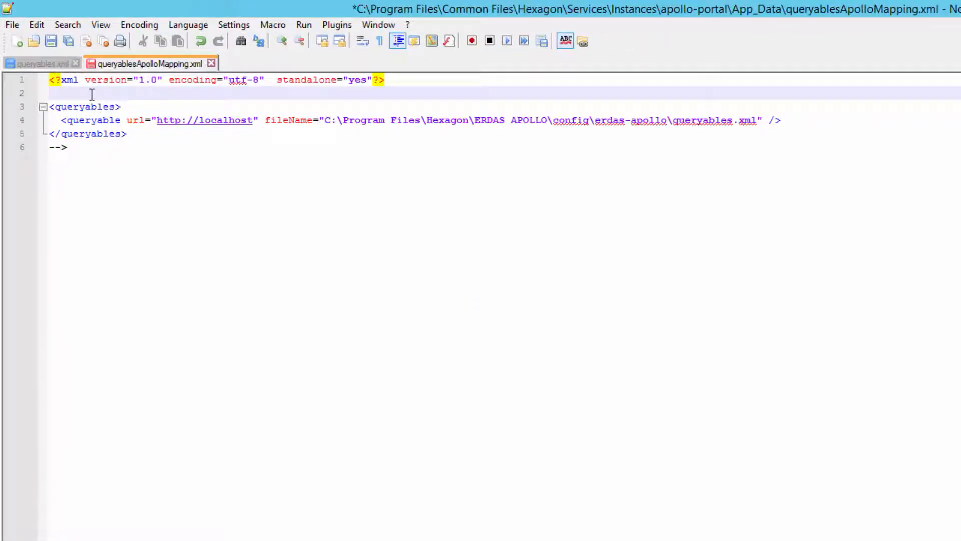
pyautogui.press('Down')
pyautogui.press('Down')
pyautogui.press('Down')
pyautogui.press('Down')
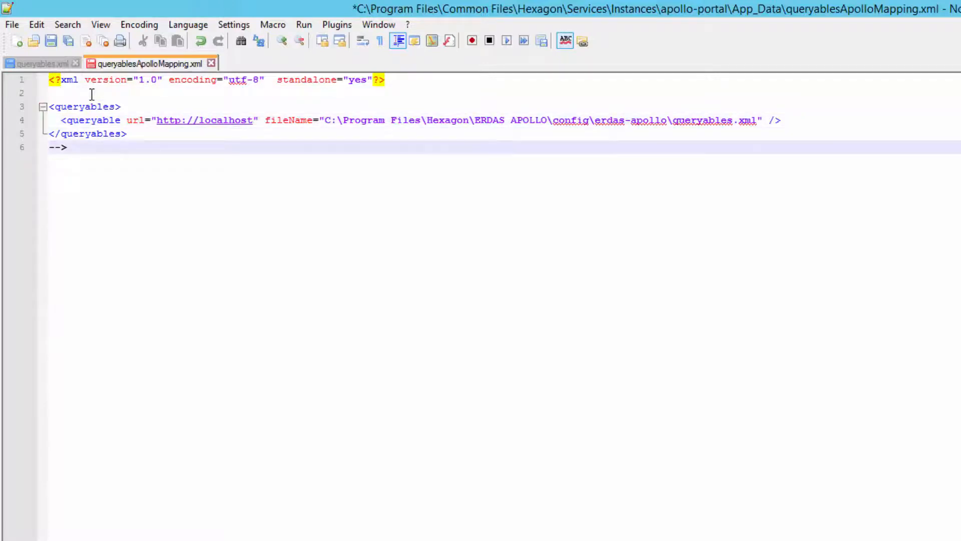
pyautogui.press('BackSpace')
pyautogui.press('BackSpace')
pyautogui.press('BackSpace')
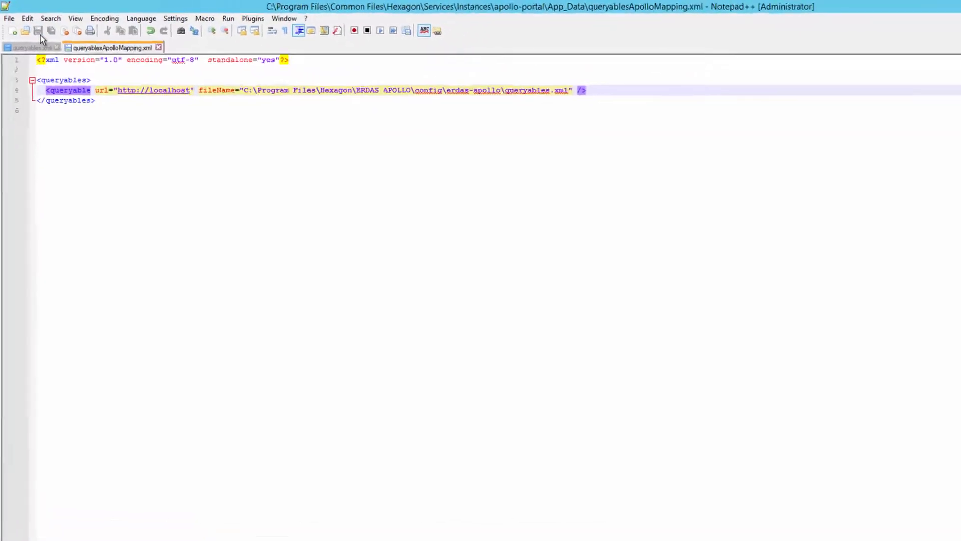
# Save queryablesApolloMapping.xml and bring the APOLLO Portal forward in the browser
pyautogui.click(50, 40)
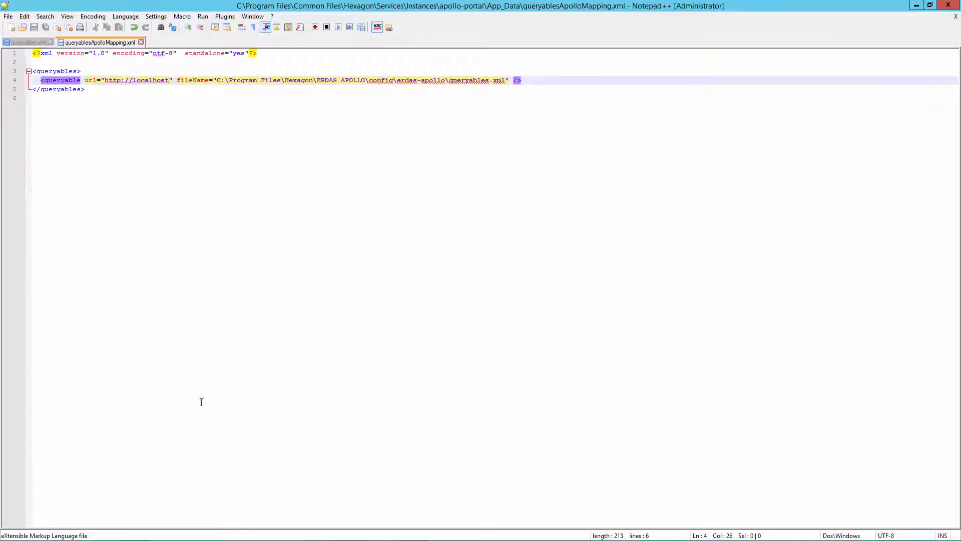
pyautogui.moveTo(255, 540)
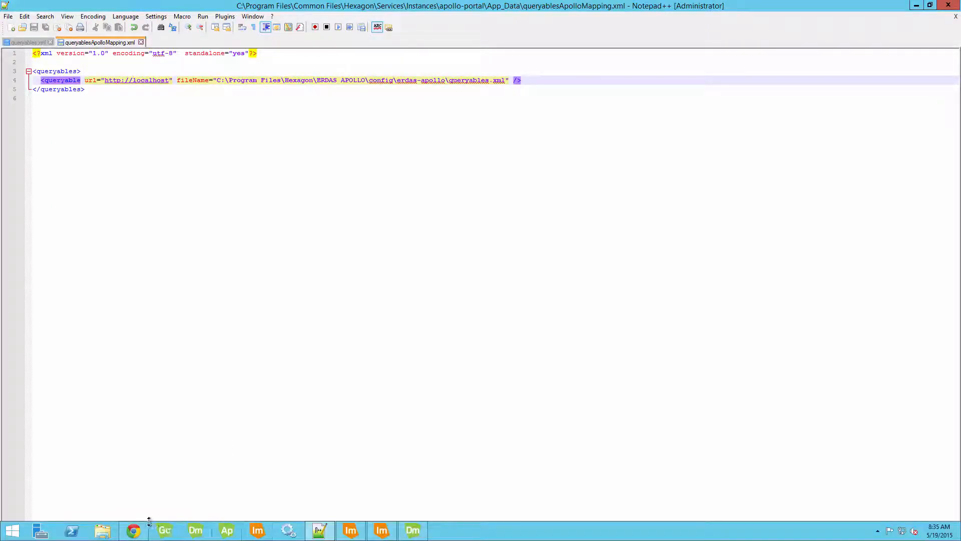
pyautogui.click(133, 530)
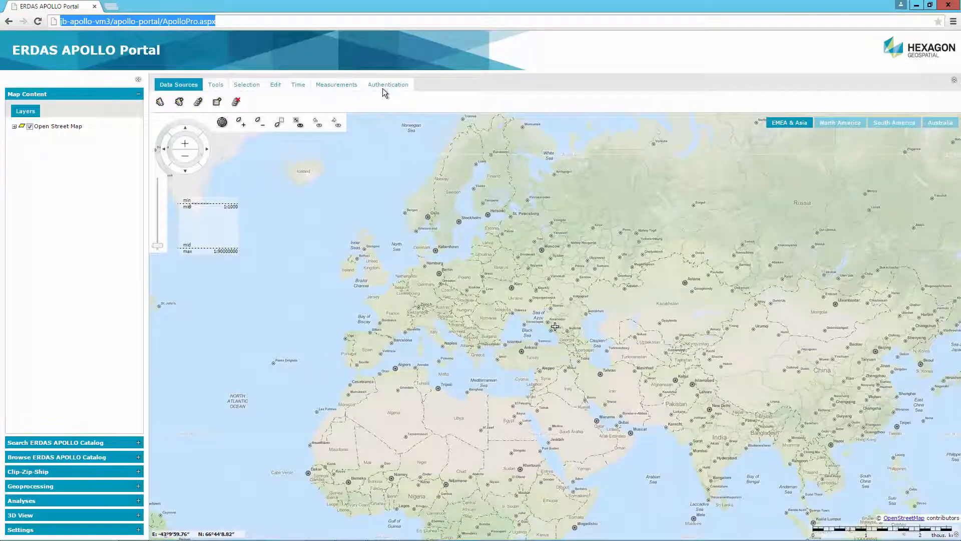
# Log in with the administrator user name and password, then show the registered data sources list
pyautogui.click(383, 89)
pyautogui.write('adm')
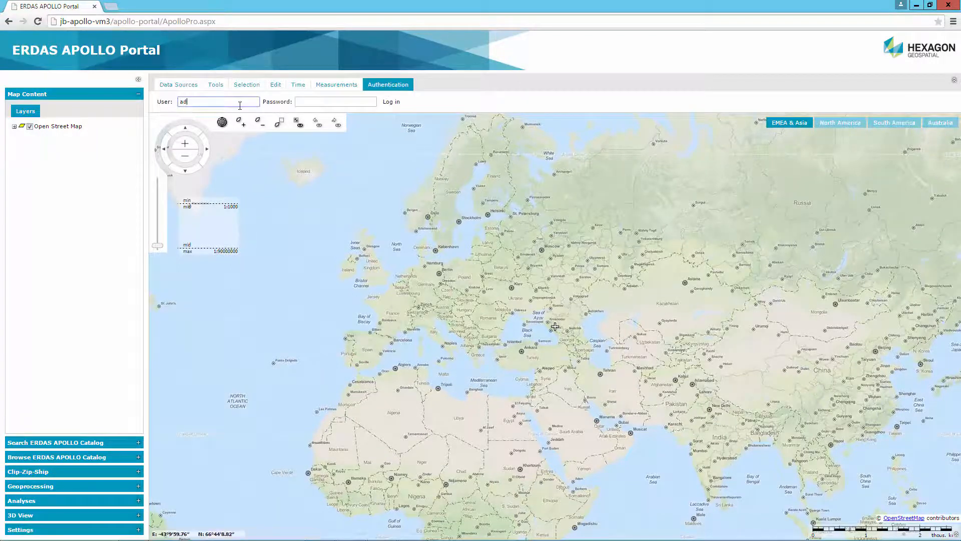
pyautogui.press('Tab')
pyautogui.write('•••••••••')
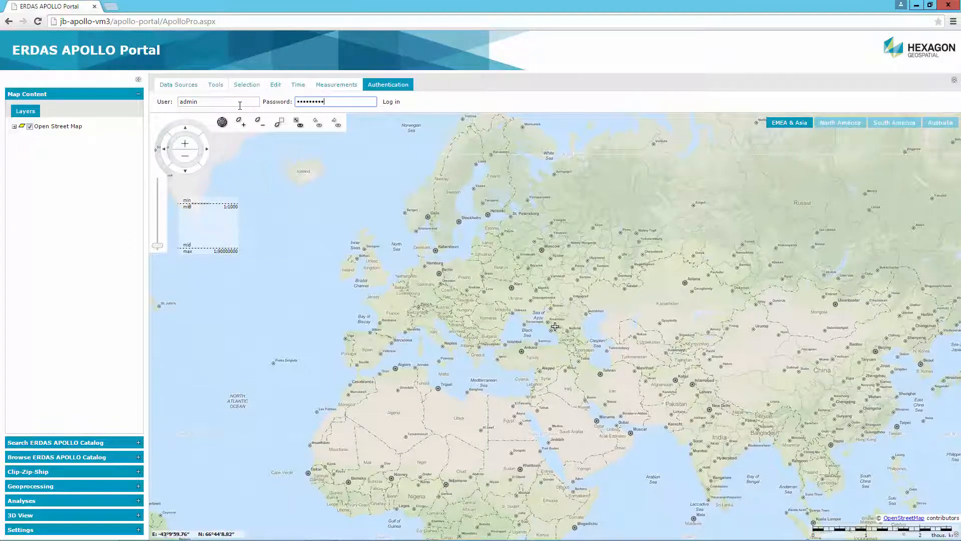
pyautogui.press('Return')
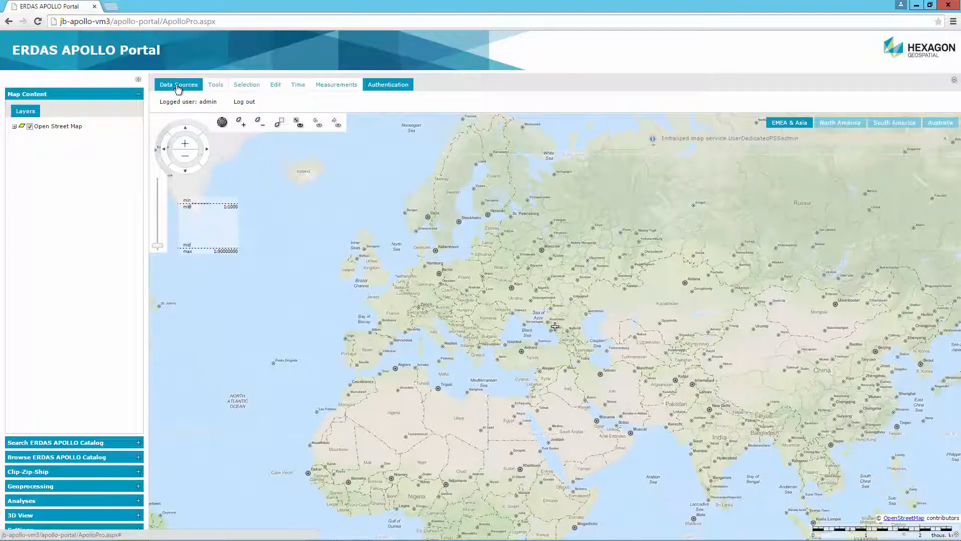
pyautogui.click(178, 86)
pyautogui.click(161, 103)
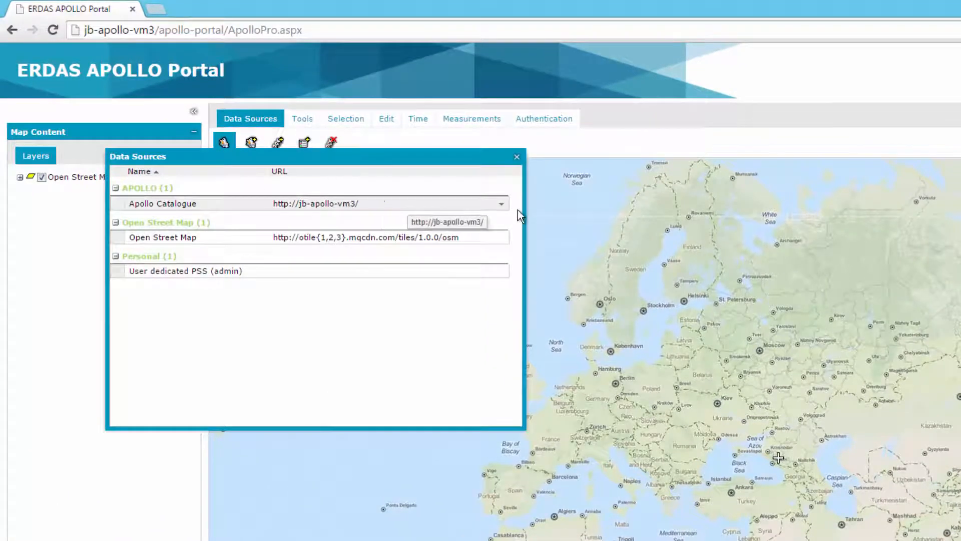
# Remove the Apollo Catalogue data source and close the data sources list
pyautogui.click(500, 204)
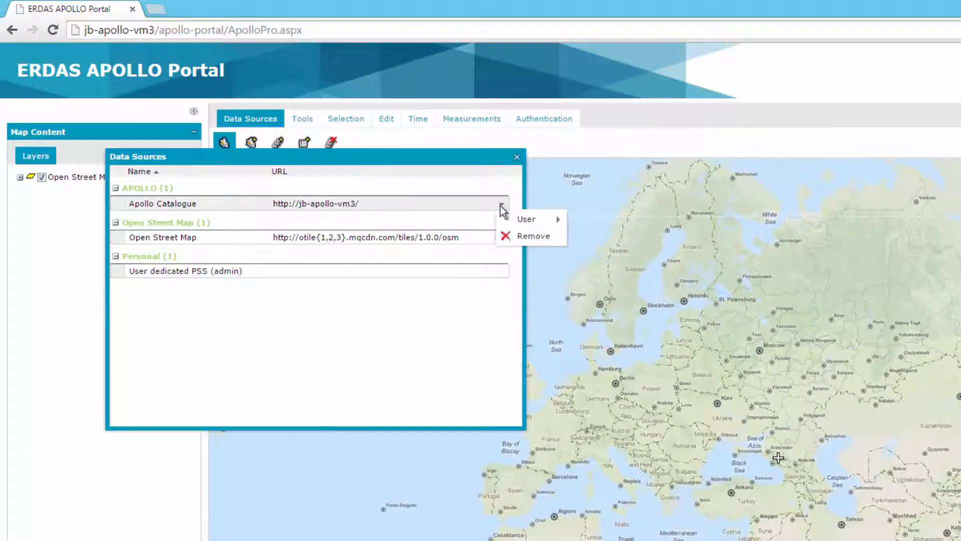
pyautogui.click(523, 236)
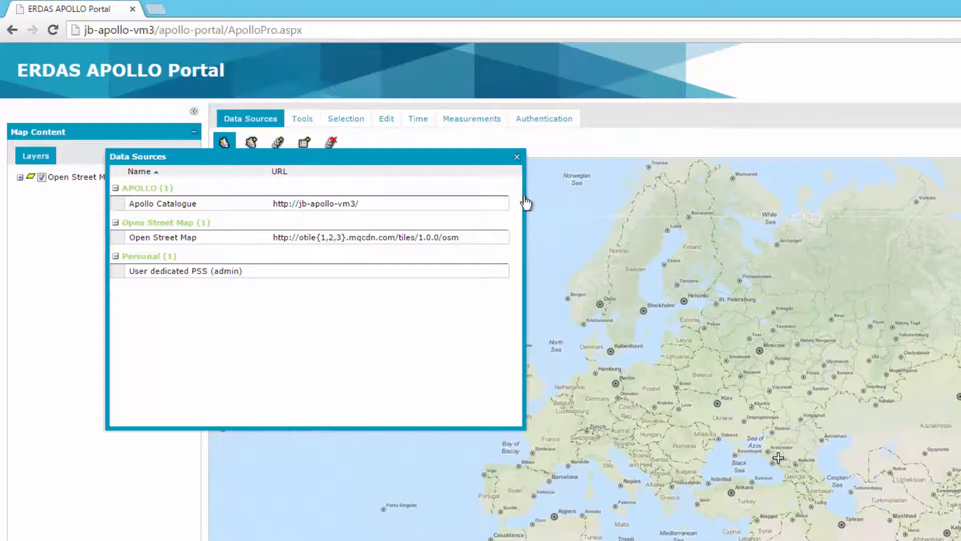
pyautogui.click(519, 159)
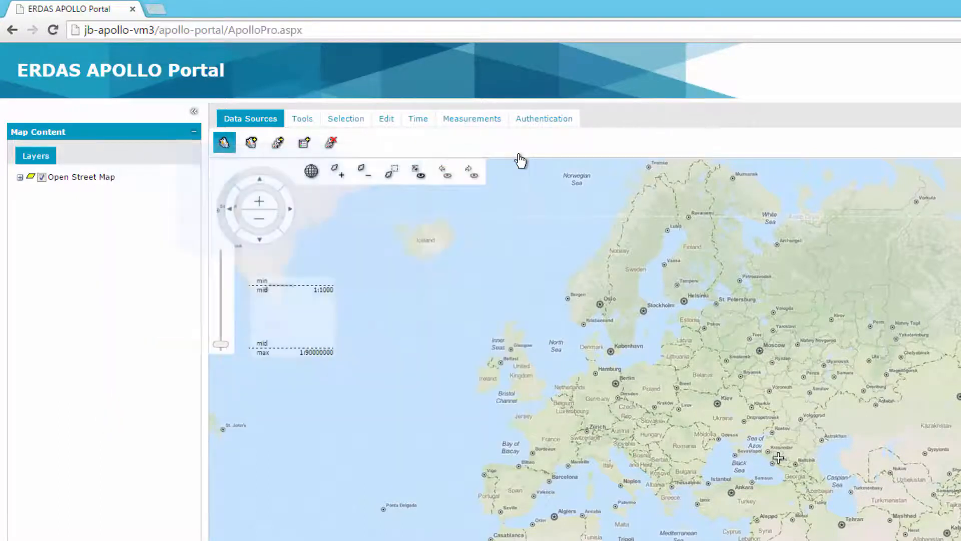
pyautogui.click(252, 144)
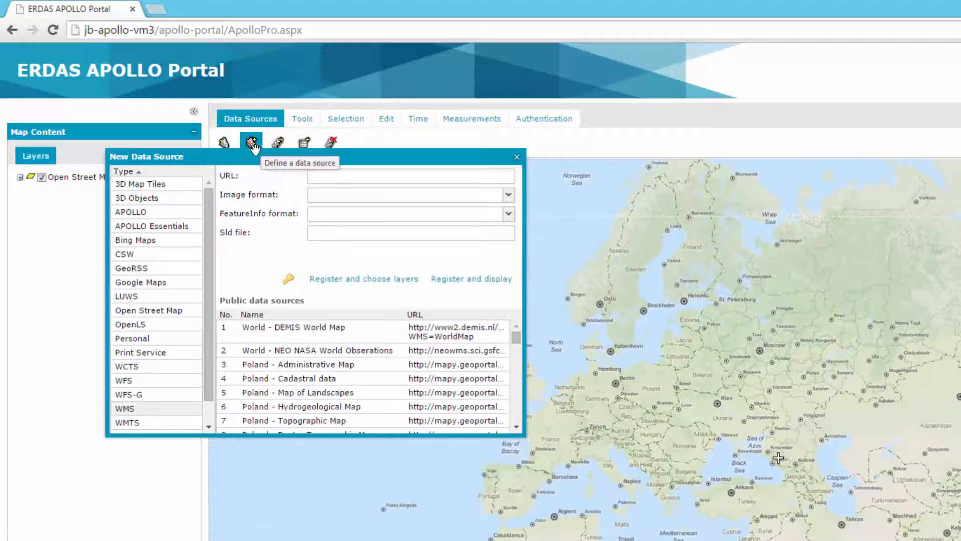
pyautogui.click(143, 213)
pyautogui.click(356, 177)
pyautogui.write('http:')
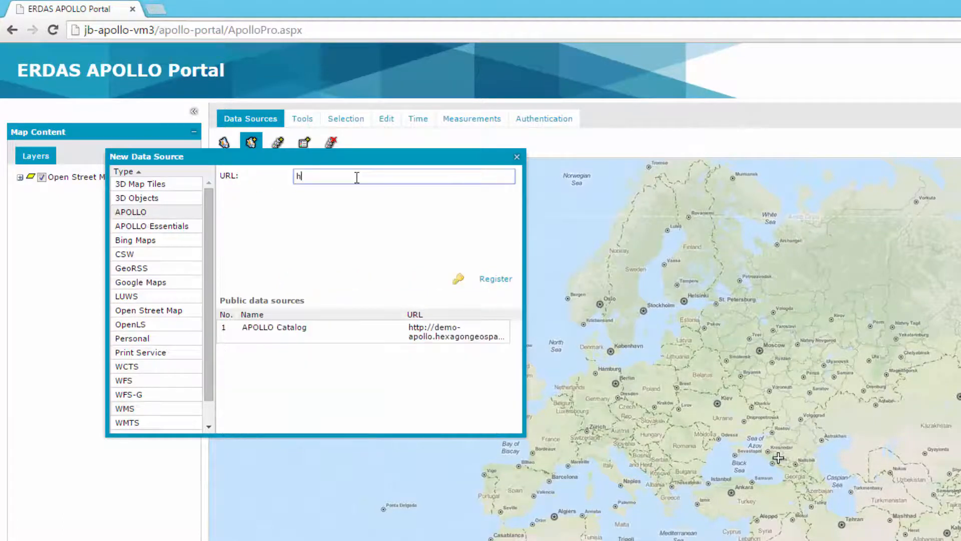
pyautogui.write('//localhost')
pyautogui.click(494, 280)
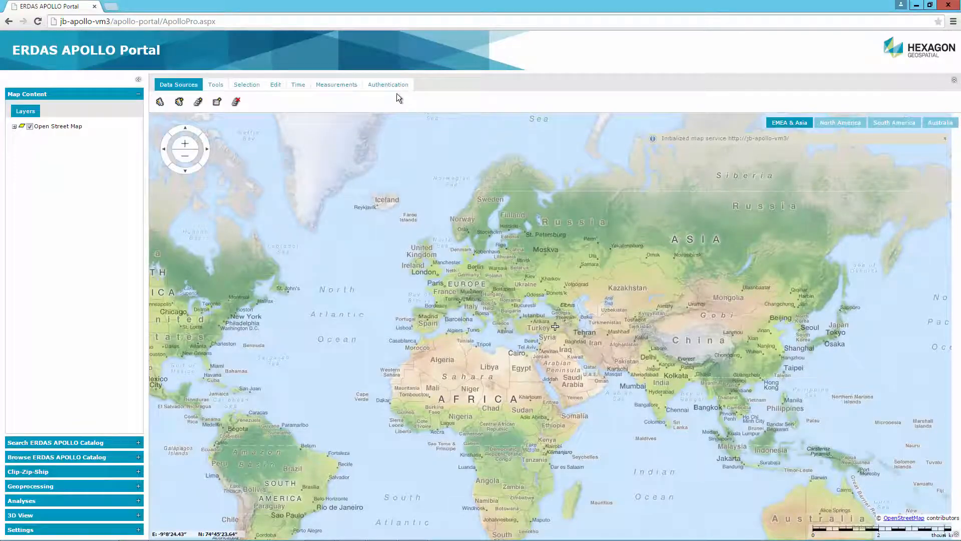
# Log in again with the administrator user name and password
pyautogui.click(388, 85)
pyautogui.click(229, 102)
pyautogui.write('admin')
pyautogui.press('Tab')
pyautogui.write('apollo123')
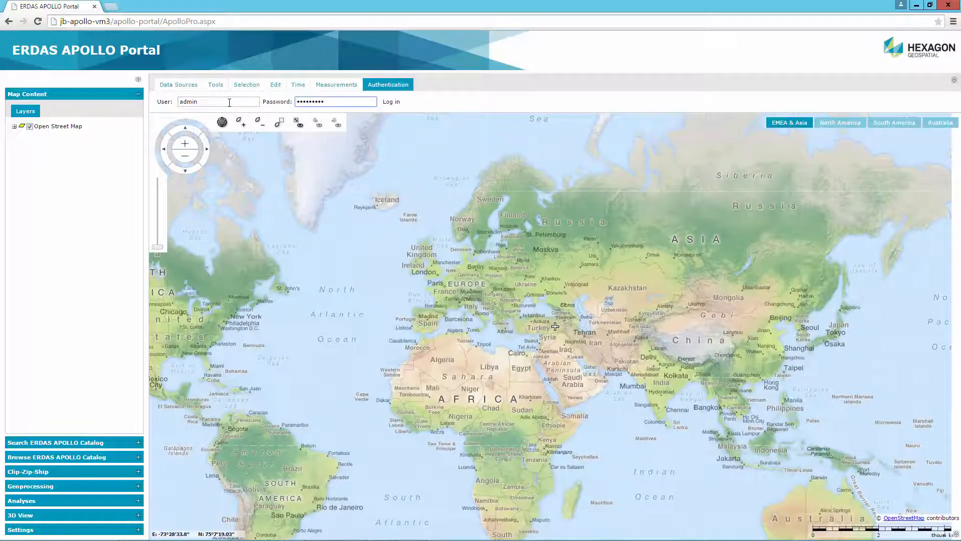
pyautogui.press('Return')
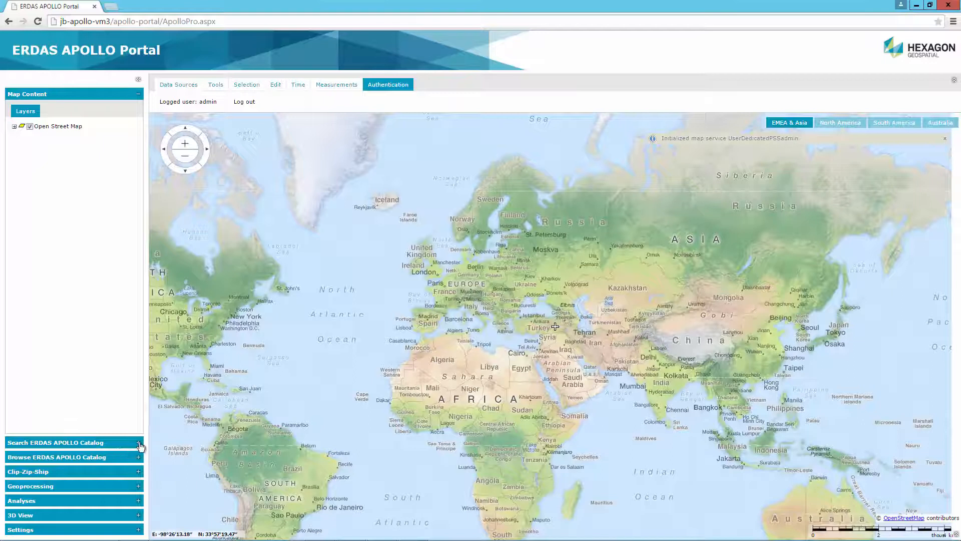
# Fill the catalog search form with Mission Id IKONOS_01 and Mean GSD < 160
pyautogui.click(138, 444)
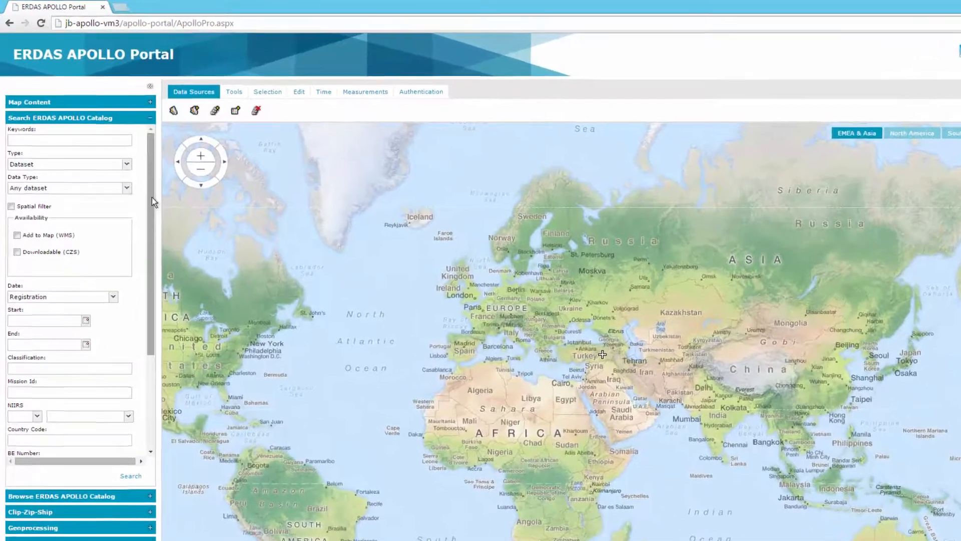
pyautogui.scroll(-3, 144, 250)
pyautogui.scroll(-3, 160, 281)
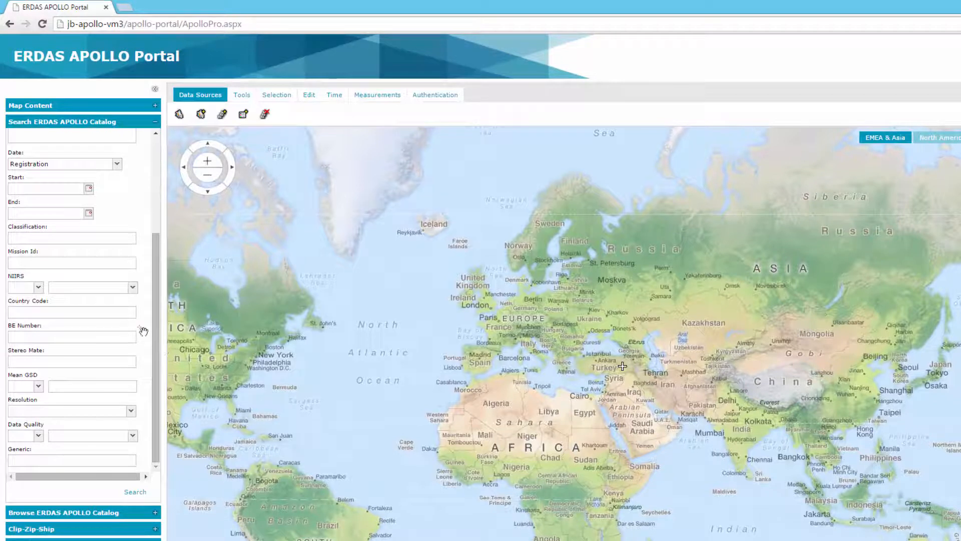
pyautogui.click(34, 288)
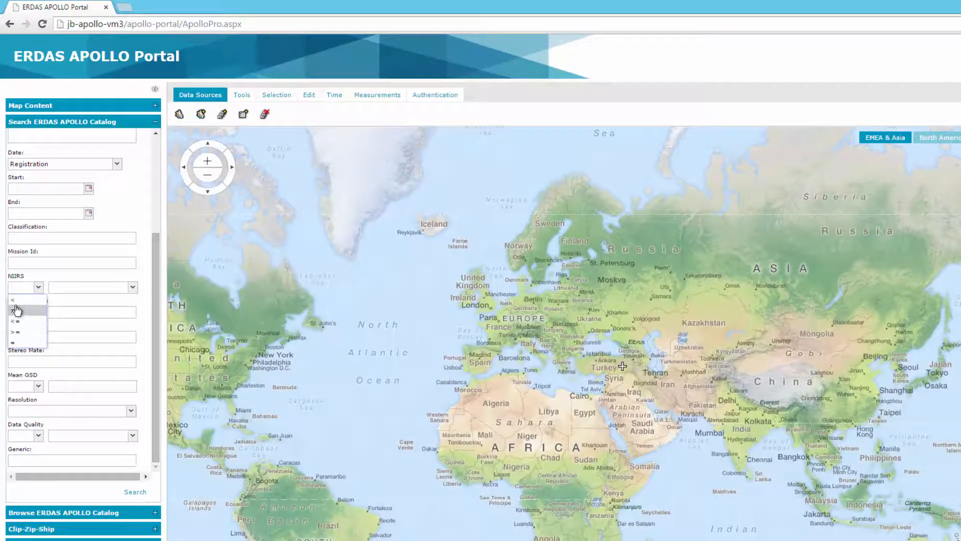
pyautogui.click(38, 385)
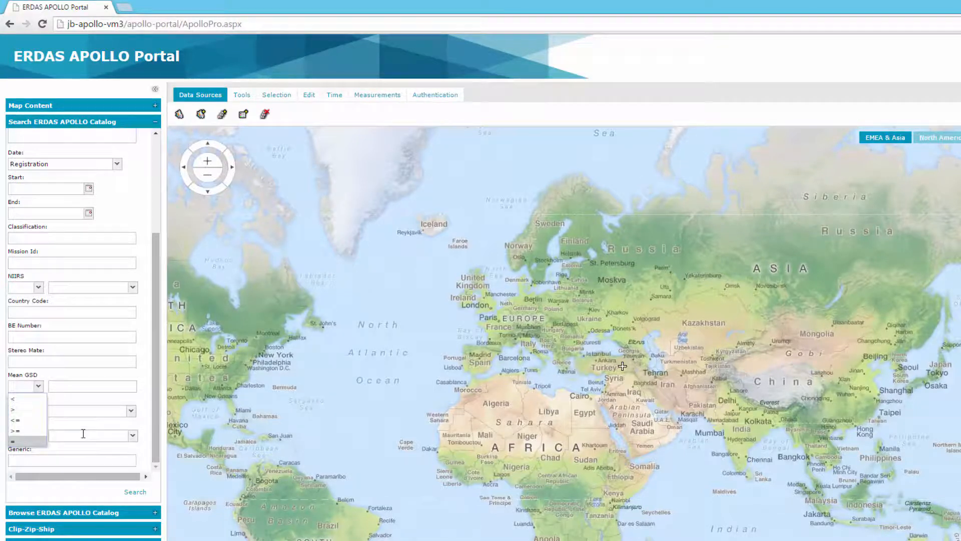
pyautogui.click(50, 263)
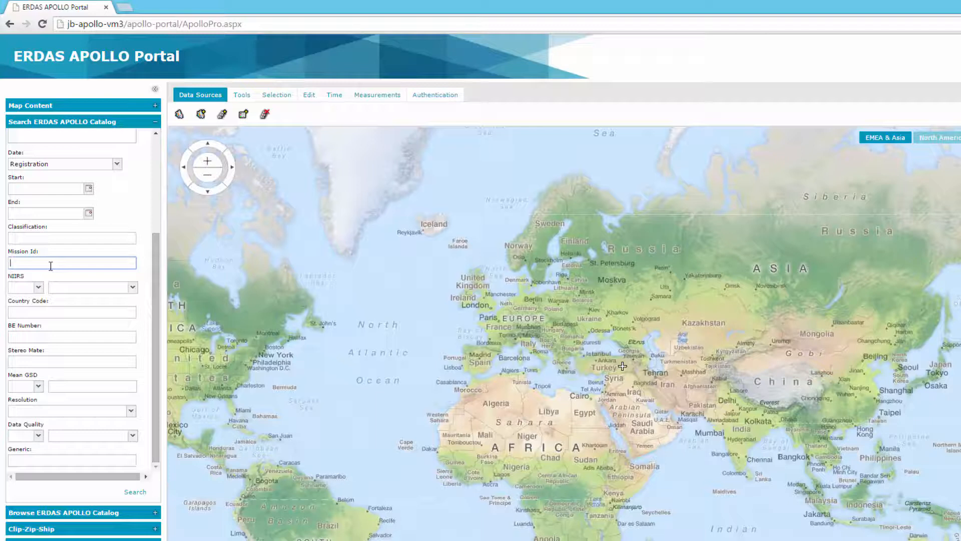
pyautogui.write('IKONOS_01')
pyautogui.click(39, 387)
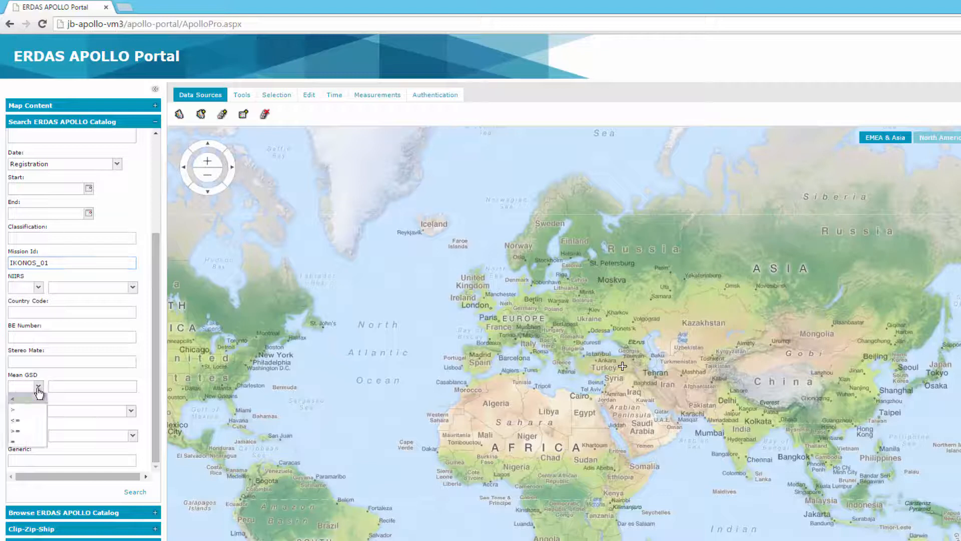
pyautogui.click(28, 399)
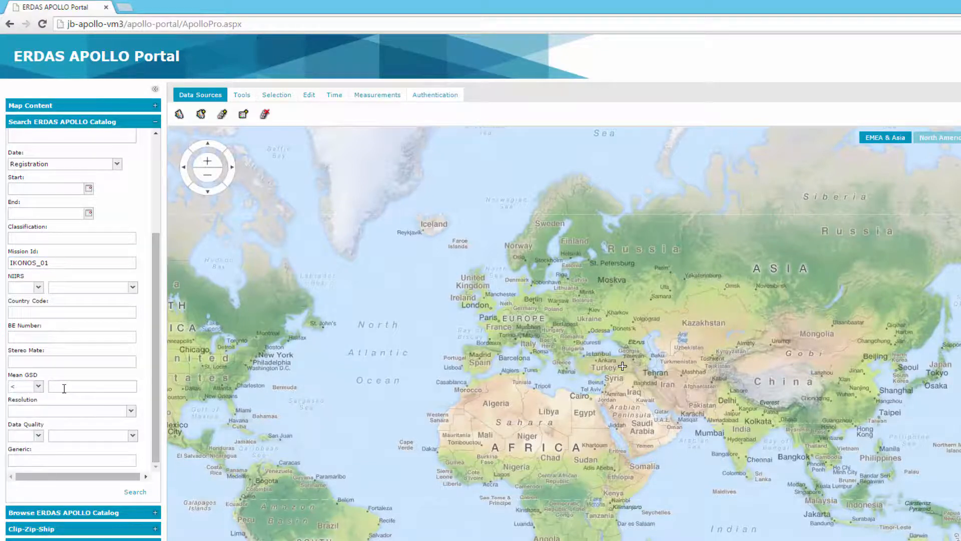
pyautogui.click(65, 388)
pyautogui.write('160')
# Run the search, add po_851779_bgrn_0000000 to the map and zoom to its extent over Las Vegas
pyautogui.click(133, 493)
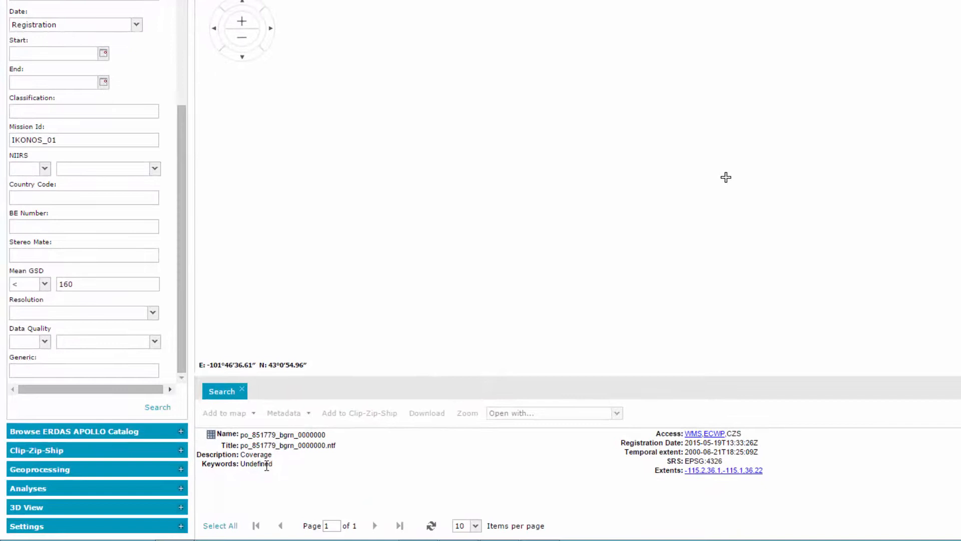
pyautogui.click(265, 452)
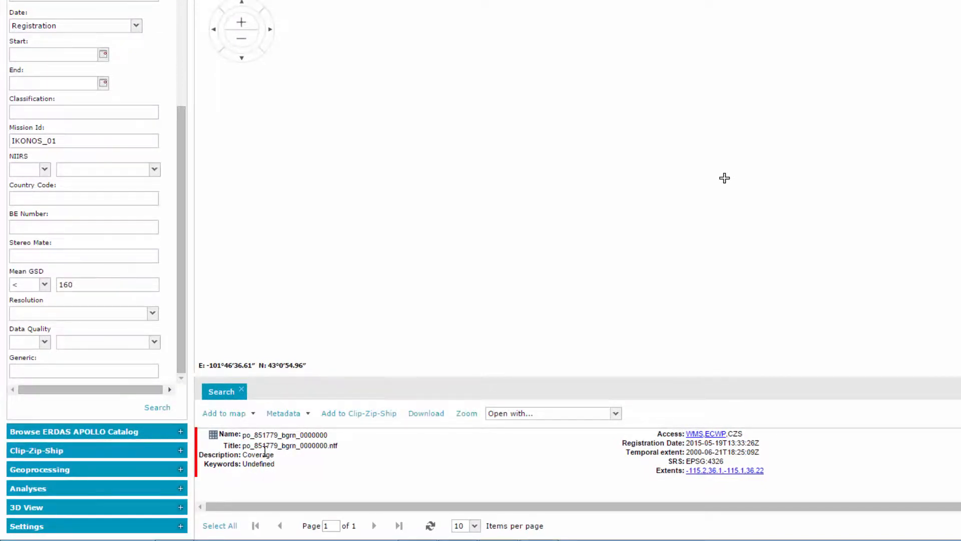
pyautogui.click(229, 416)
pyautogui.click(565, 488)
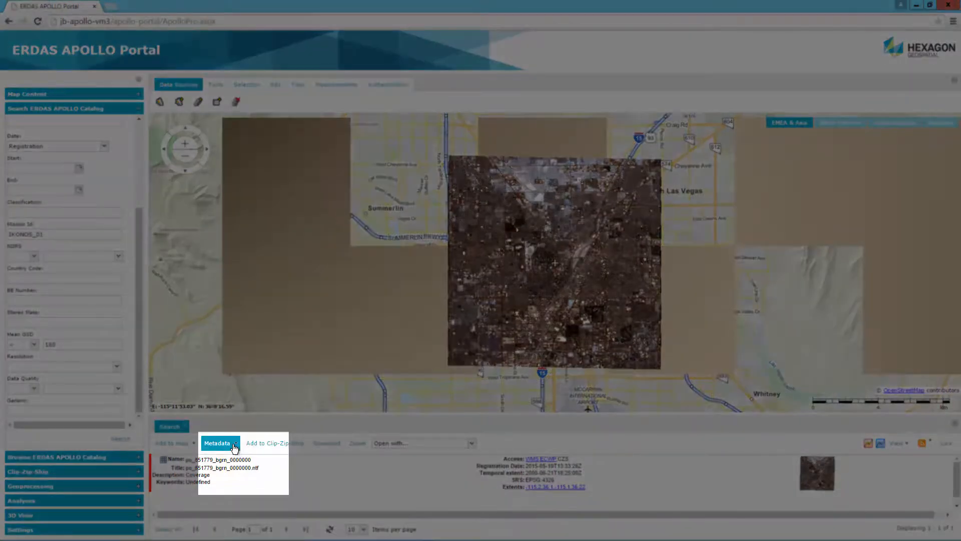
# Show the coverage's index metadata and scroll to queryables like MEAN_GSD 157.5
pyautogui.click(235, 447)
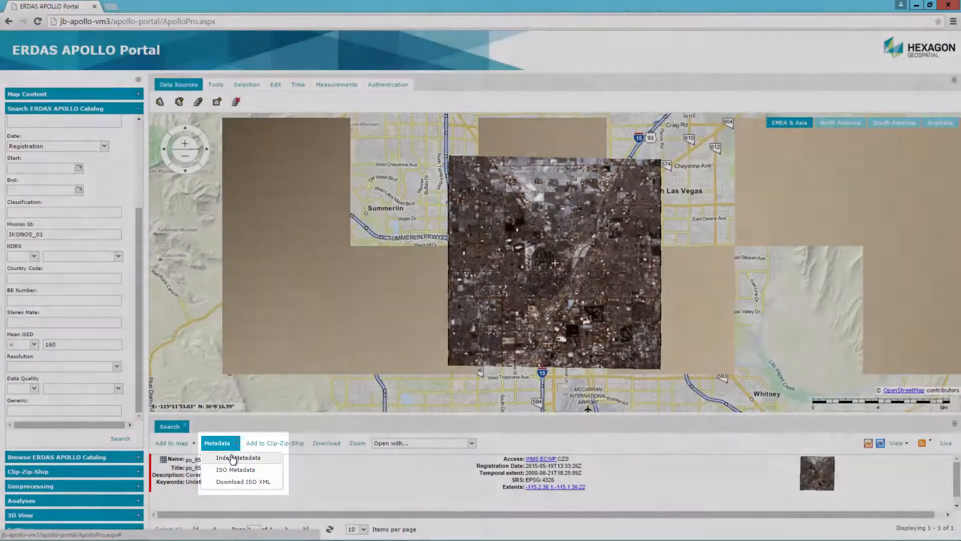
pyautogui.click(232, 458)
pyautogui.moveTo(885, 263); pyautogui.dragTo(898, 406)
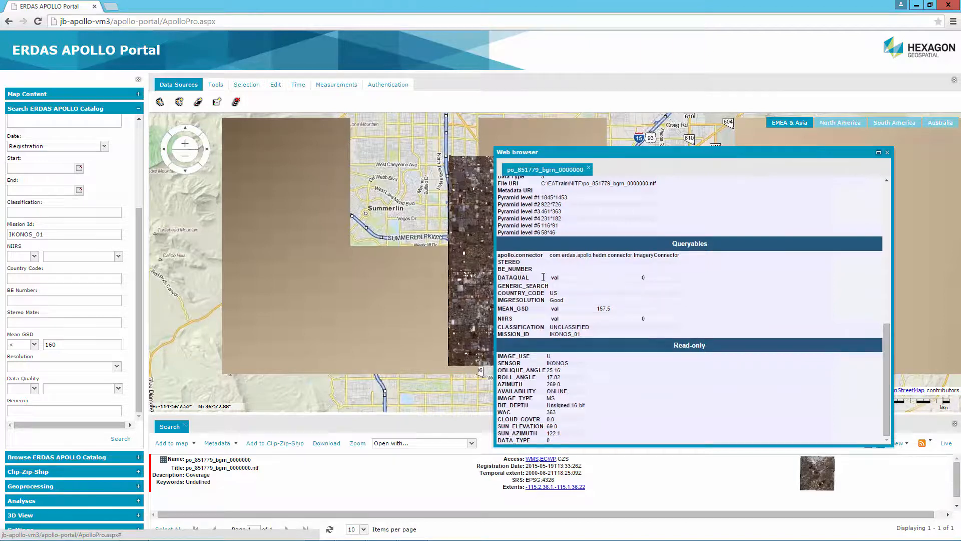